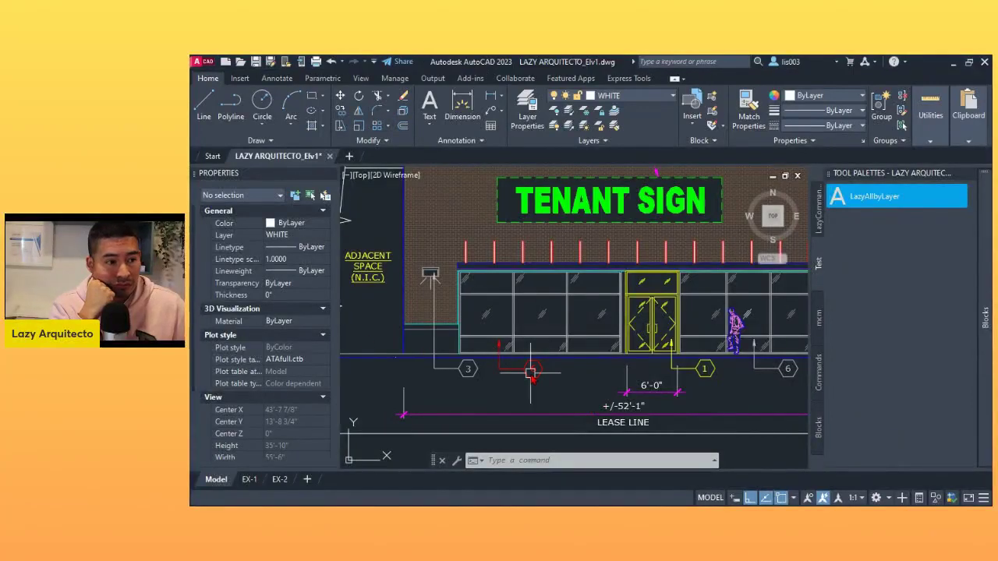
Set the color of the red keynote 6 multileader below the storefront glazing to ByLayer.
click(530, 371)
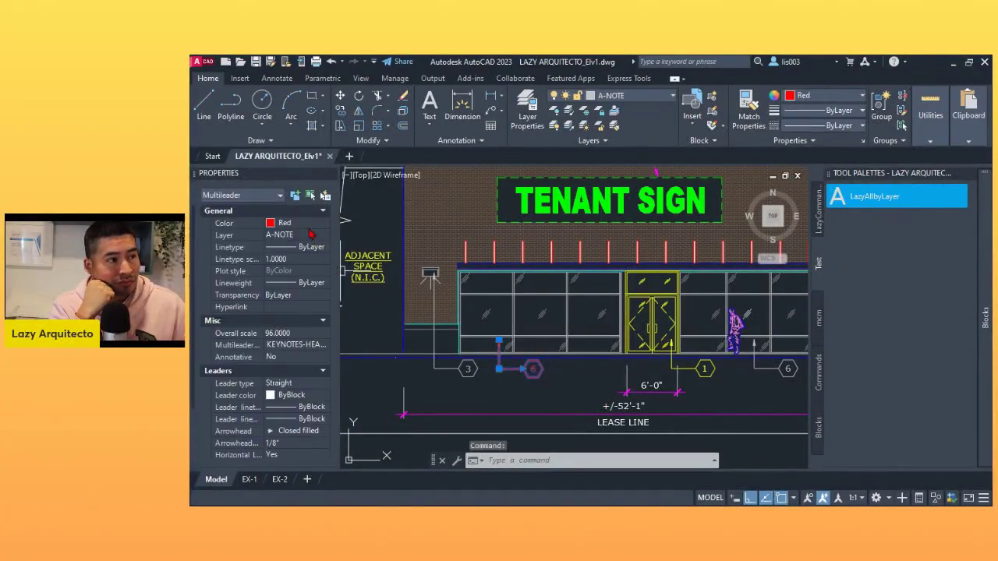
click(304, 223)
click(305, 223)
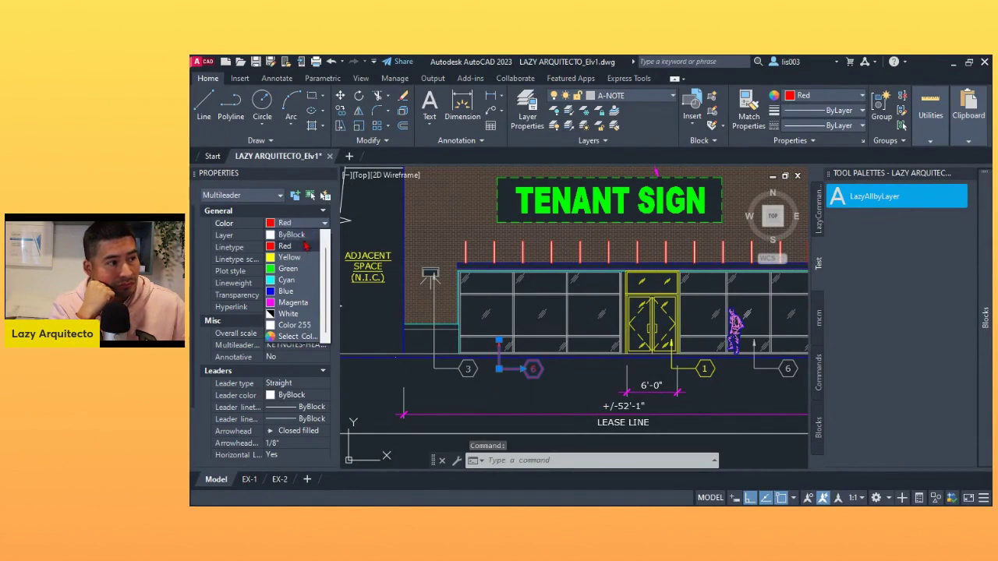
scroll(304, 246, up, 1)
click(300, 235)
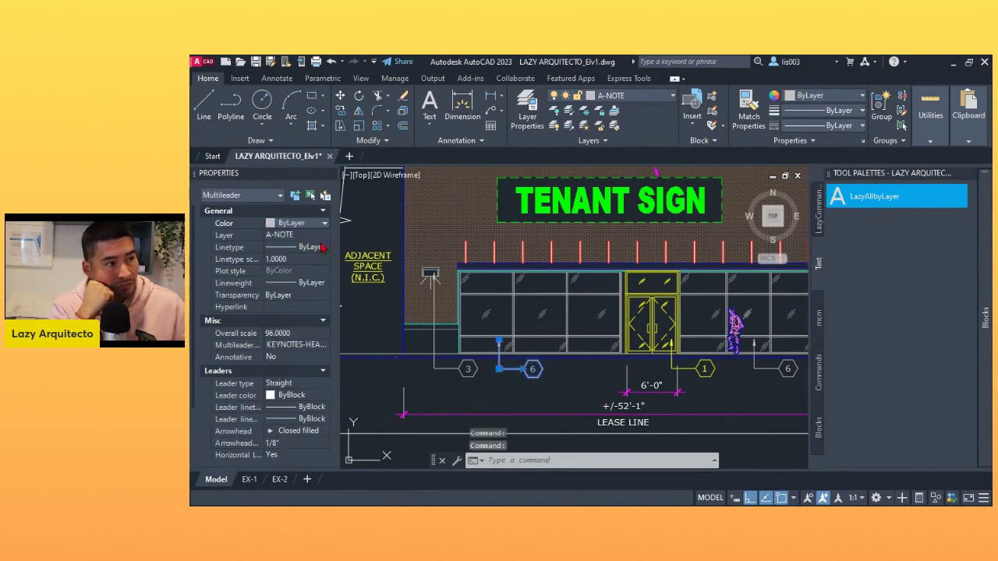
Add the yellow keynote 1 multileader beside the entrance door to the selection and set its color to ByLayer.
click(709, 377)
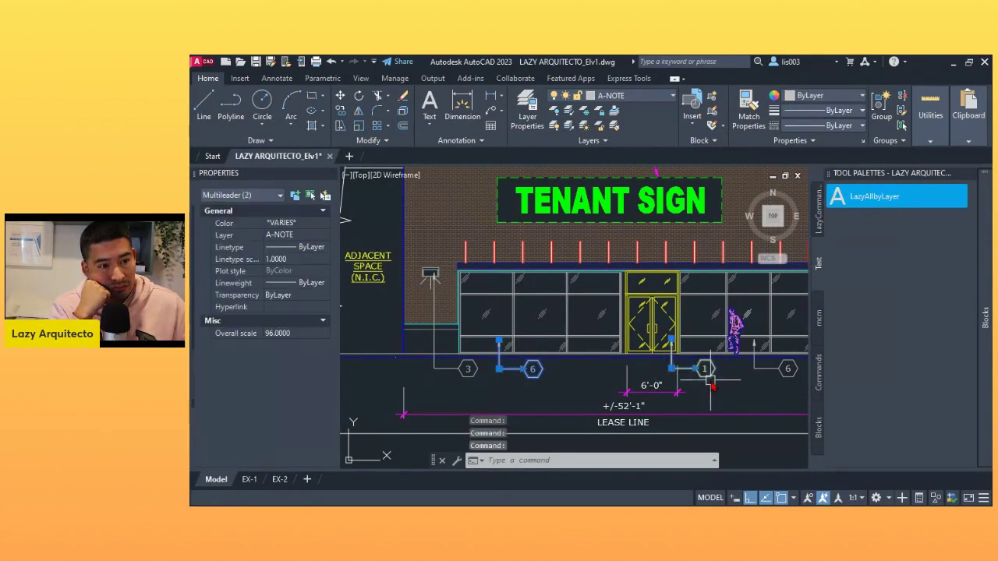
click(296, 224)
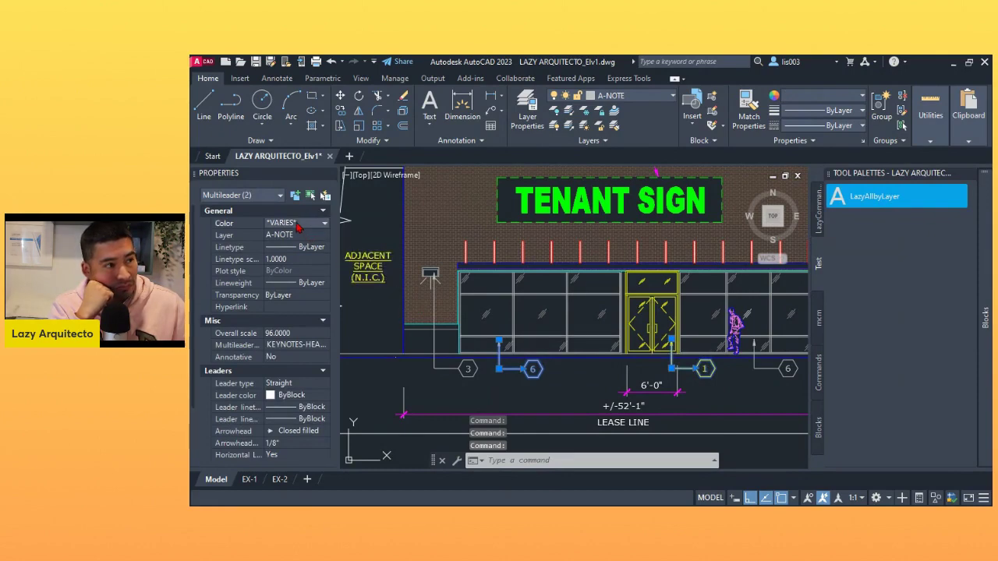
click(296, 225)
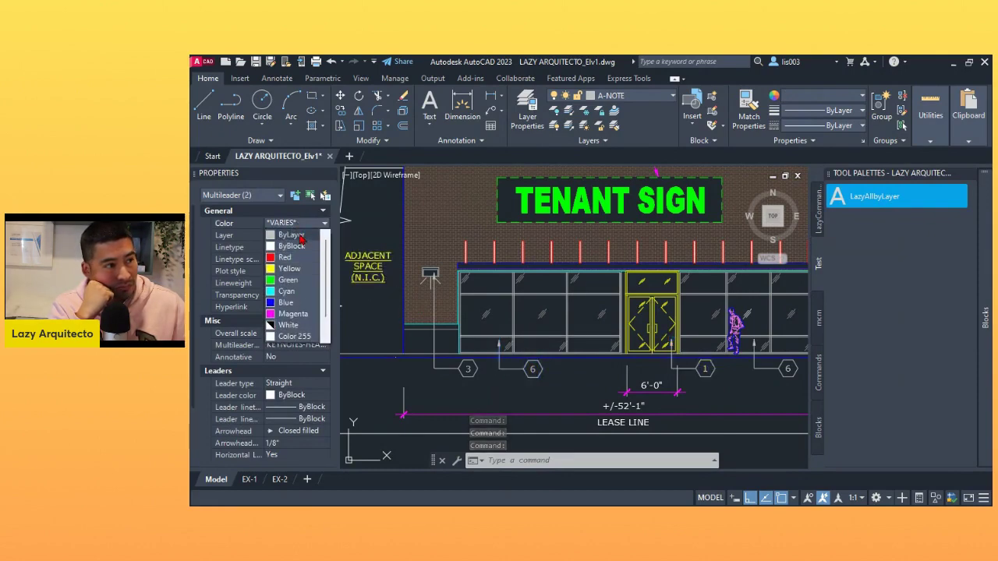
click(295, 235)
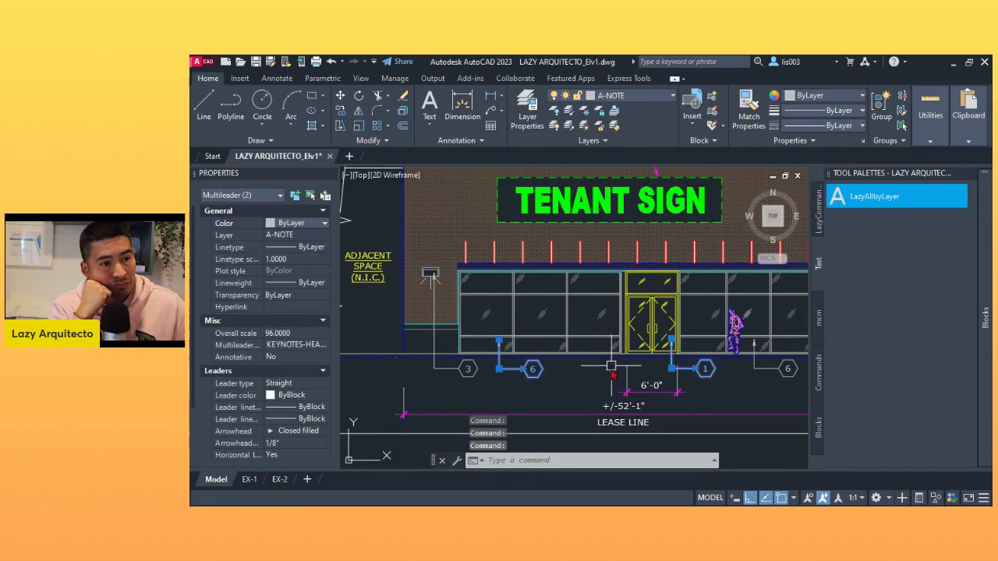
scroll(612, 366, down, 3)
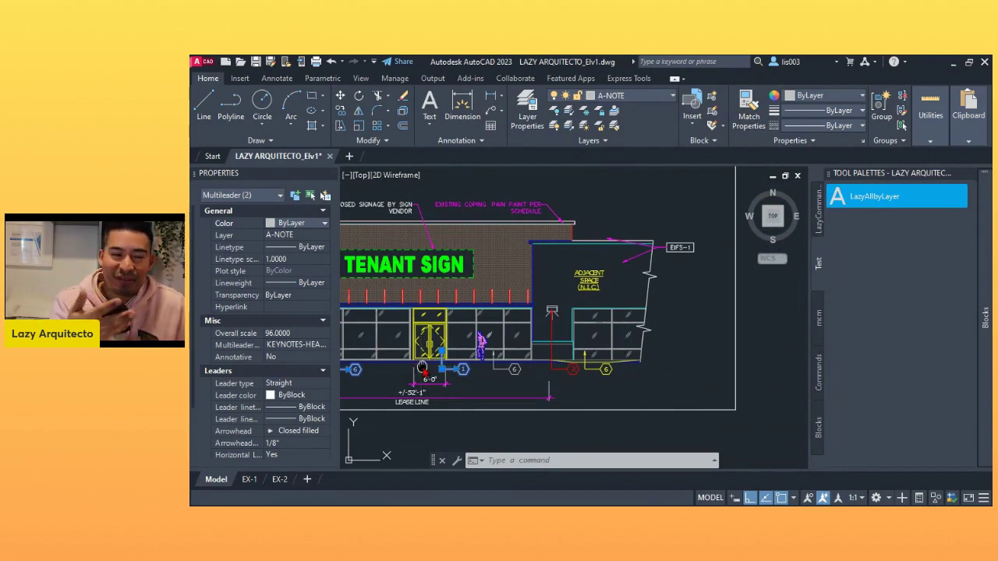
middle_drag(421, 366, 576, 344)
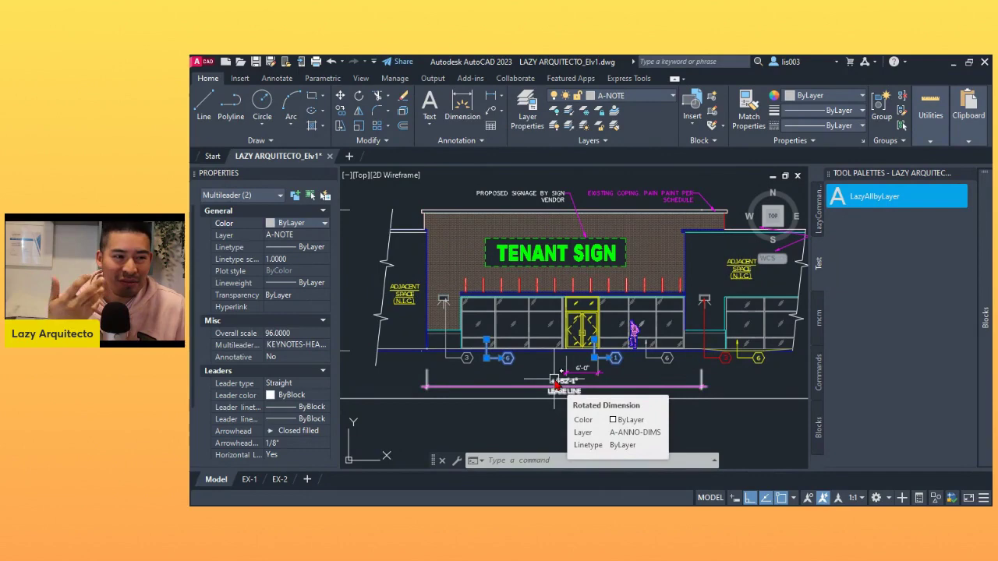
middle_drag(533, 373, 517, 383)
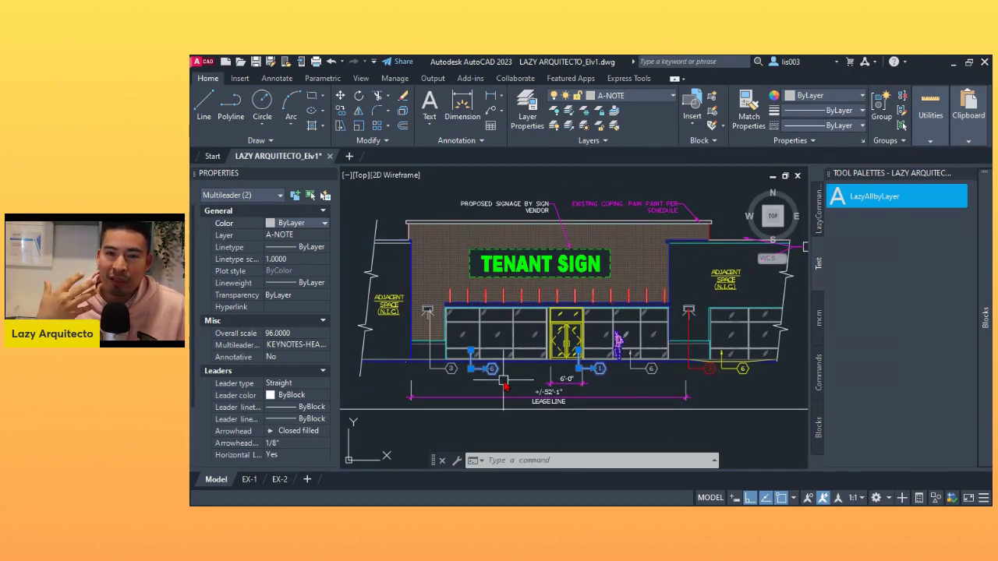
middle_drag(503, 382, 472, 383)
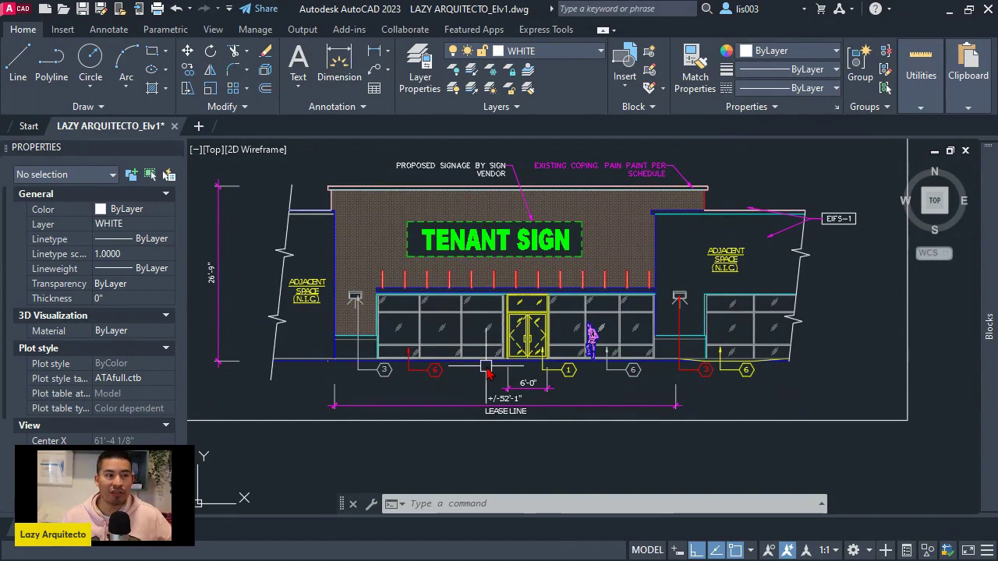
Run SETBYLAYER on all objects in the drawing, answering yes to changing ByBlock to ByLayer and yes to including blocks.
text(SET)
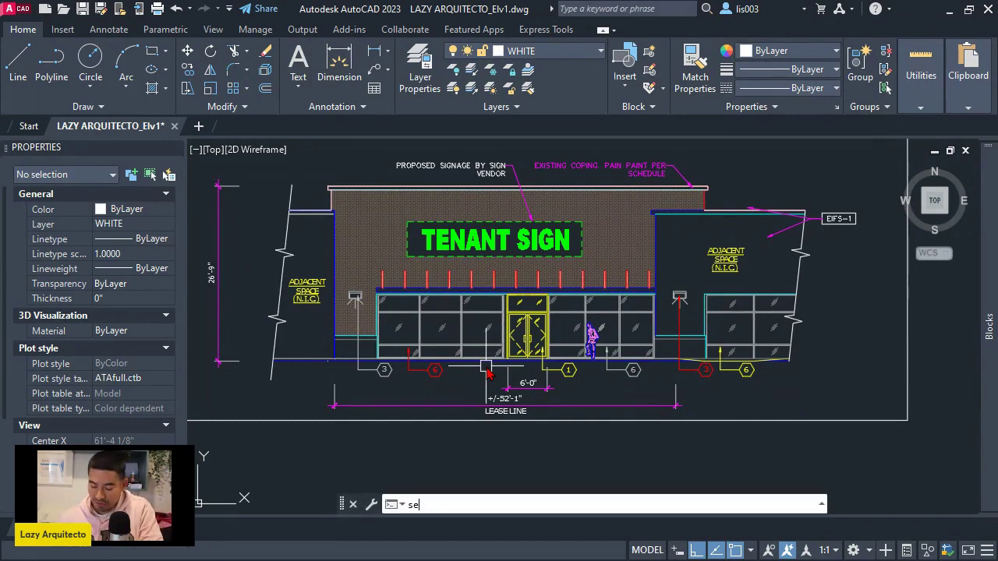
text(BYlayer)
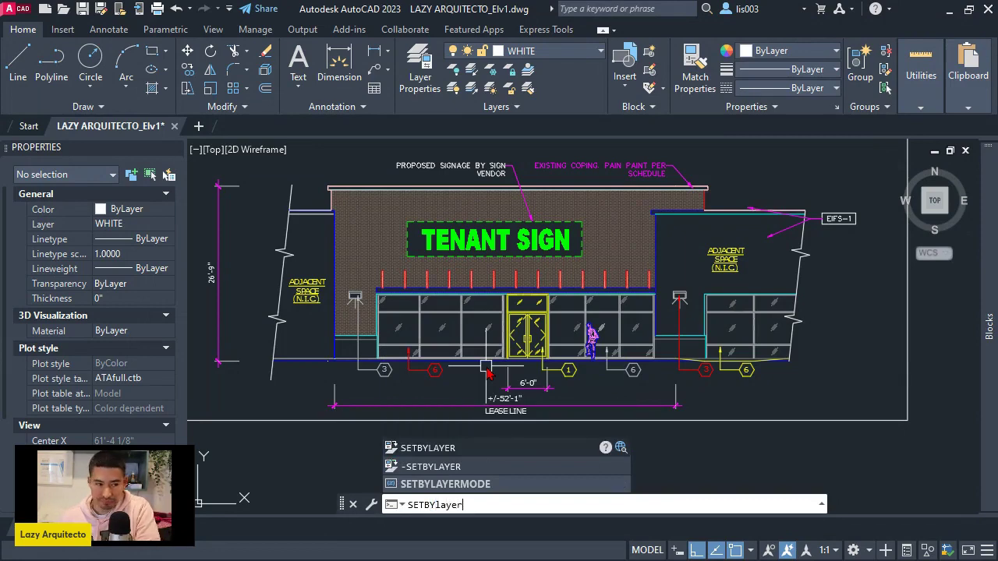
key(Down)
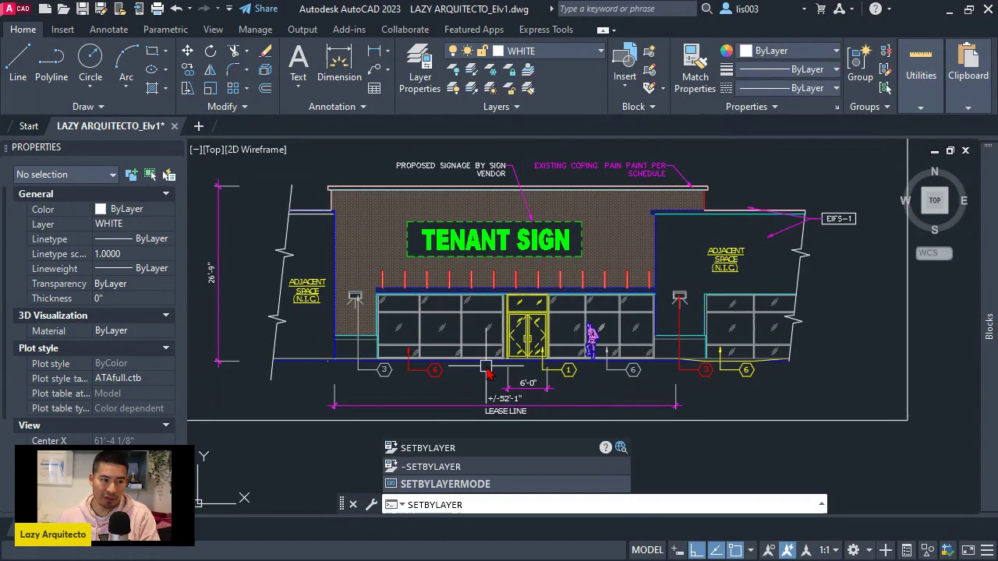
key(Return)
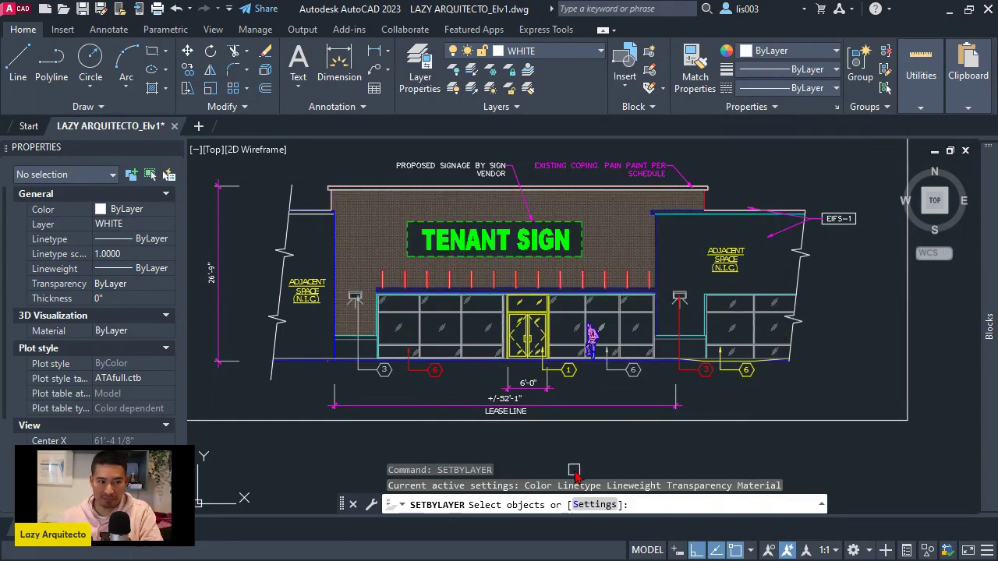
text(ll)
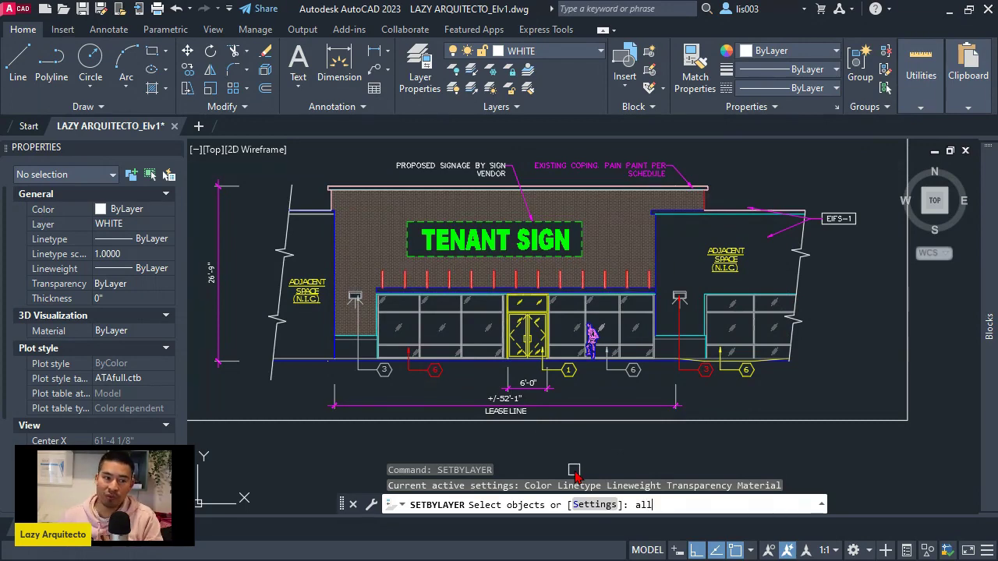
key(Return)
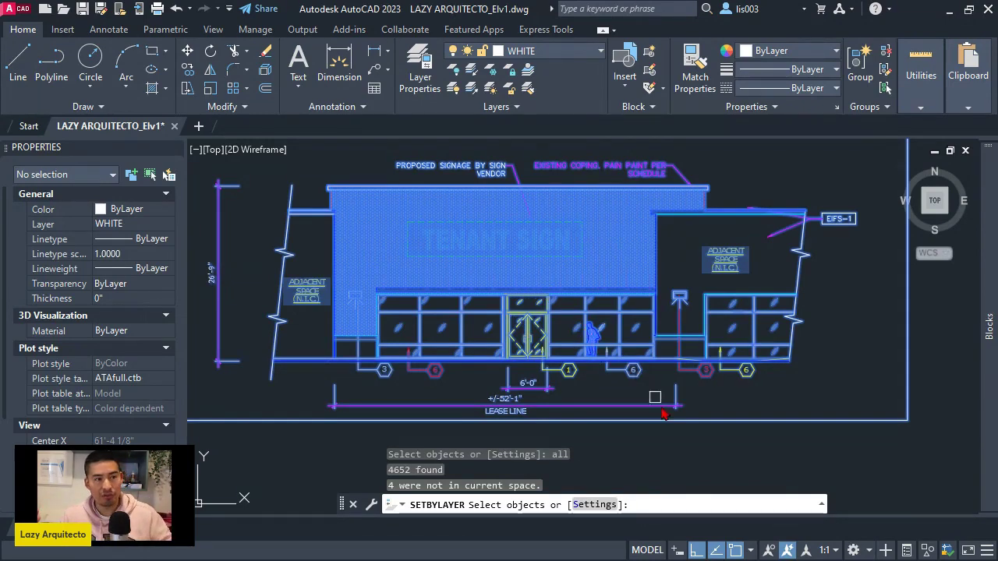
key(Return)
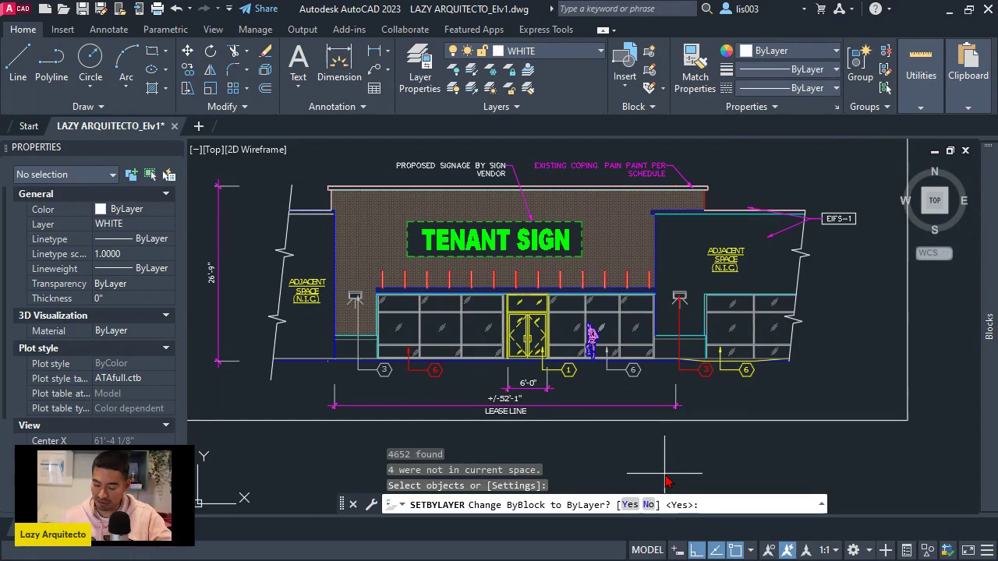
text(yes)
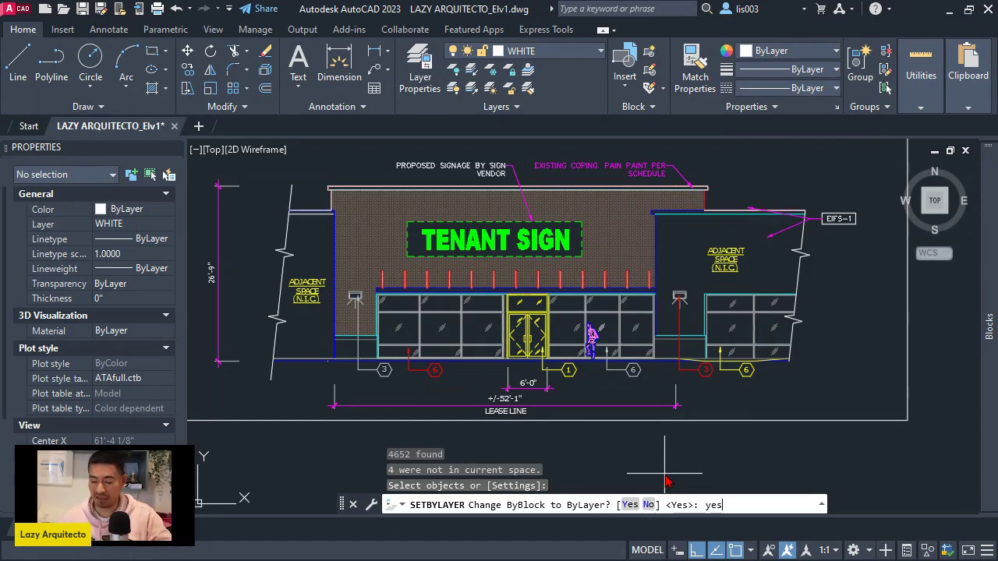
key(Return)
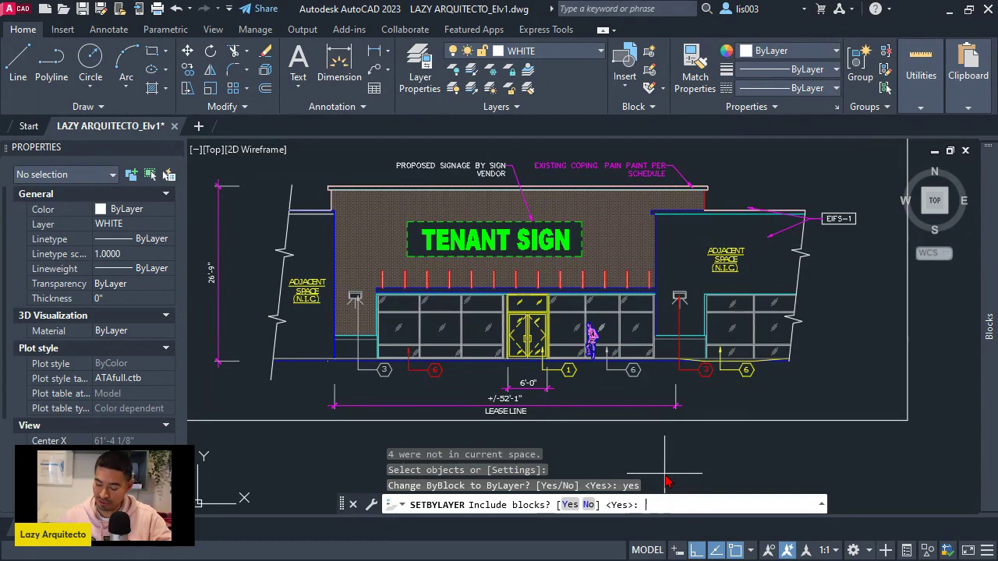
text(yes)
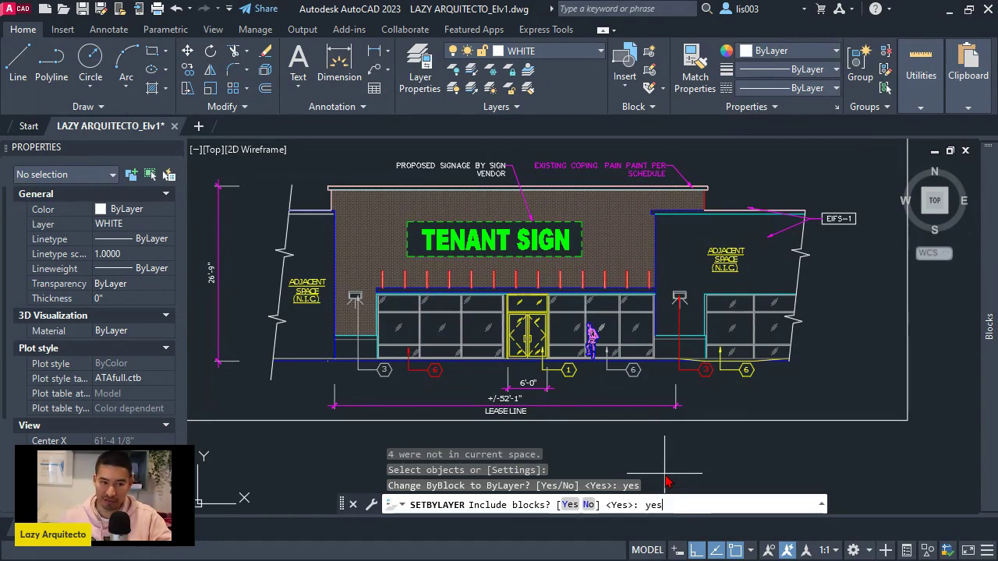
key(Return)
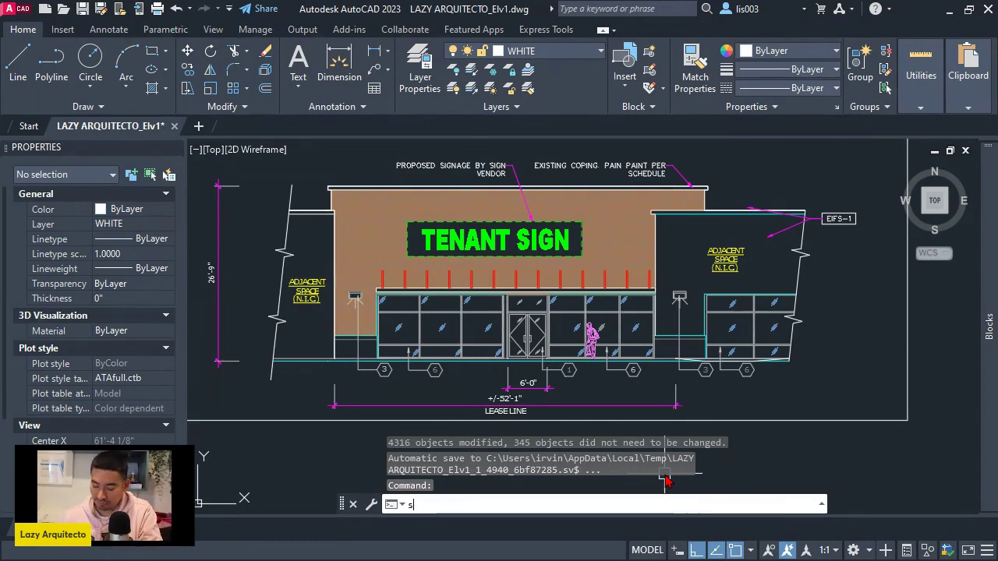
Call up the SETBYLAYERMODE system variable and open its help page, placing the help window fully in view.
text(etbylayer)
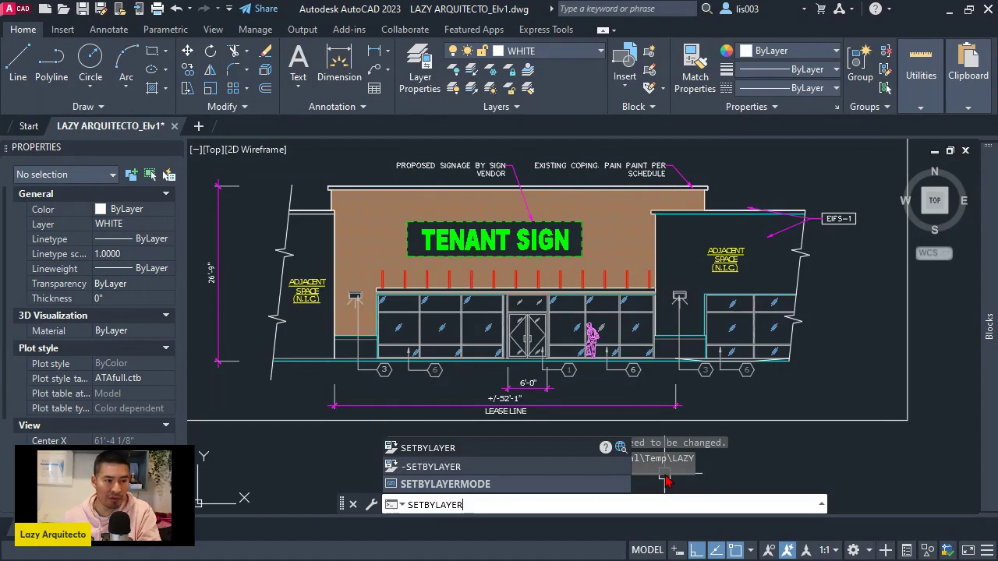
text(mo)
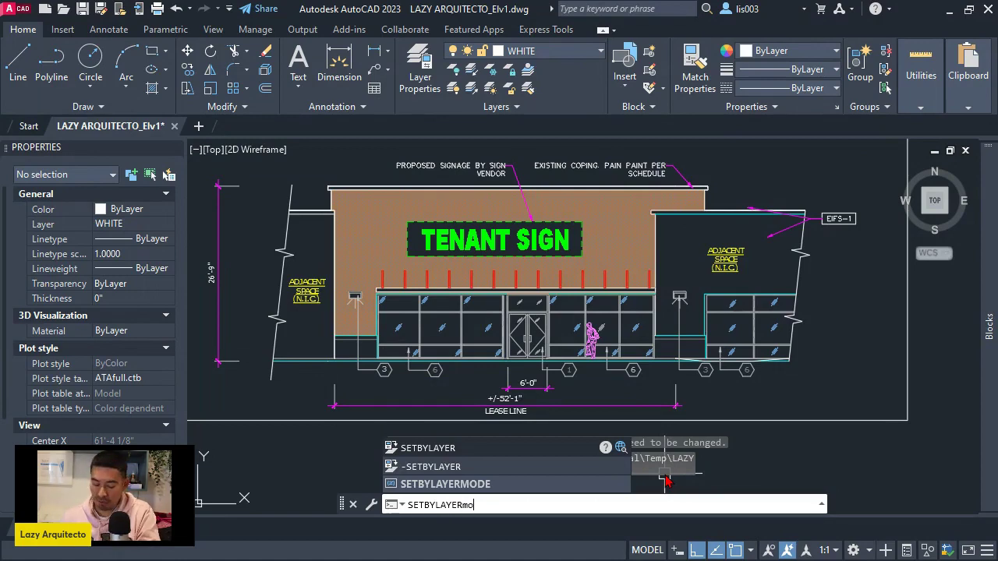
text(de)
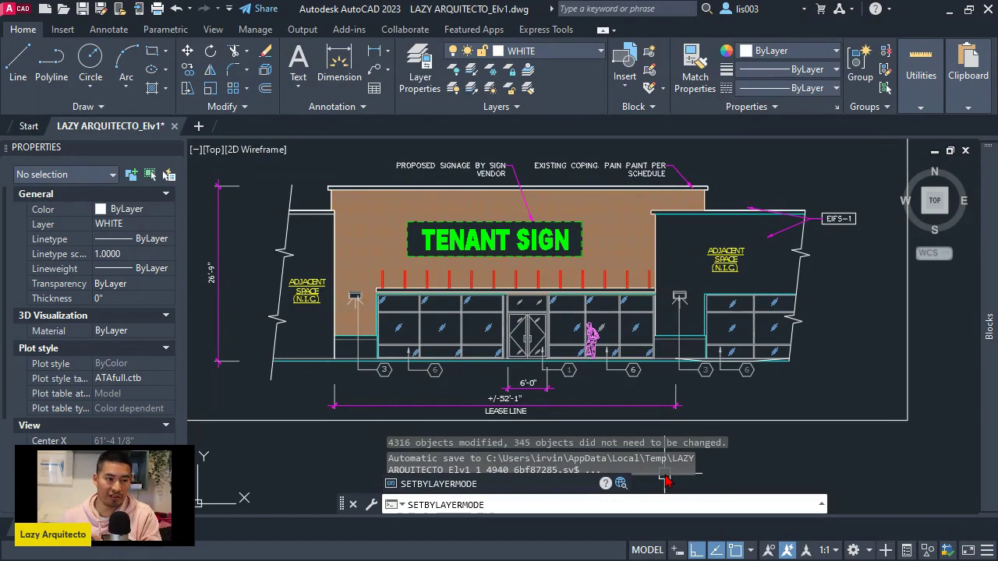
key(Return)
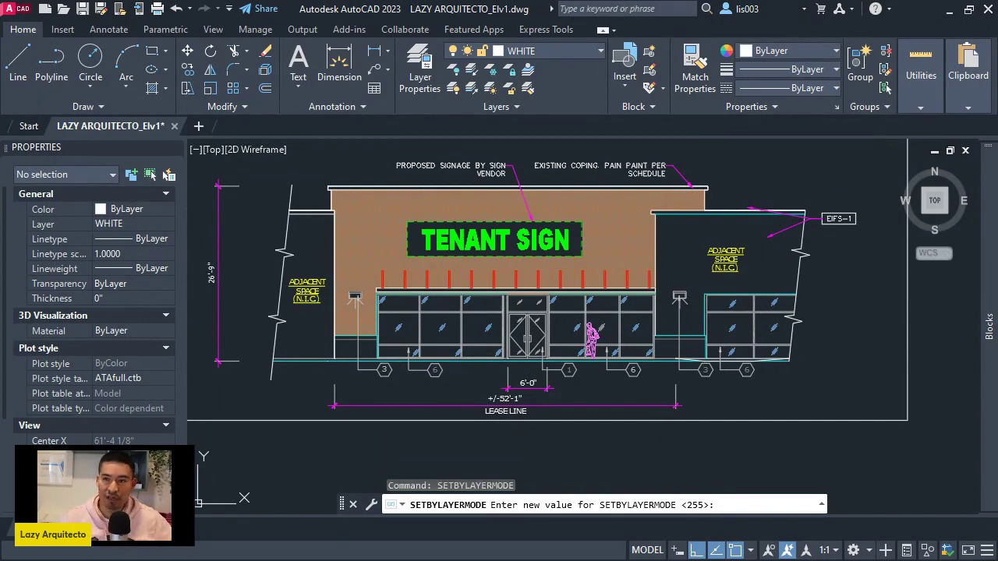
key(F1)
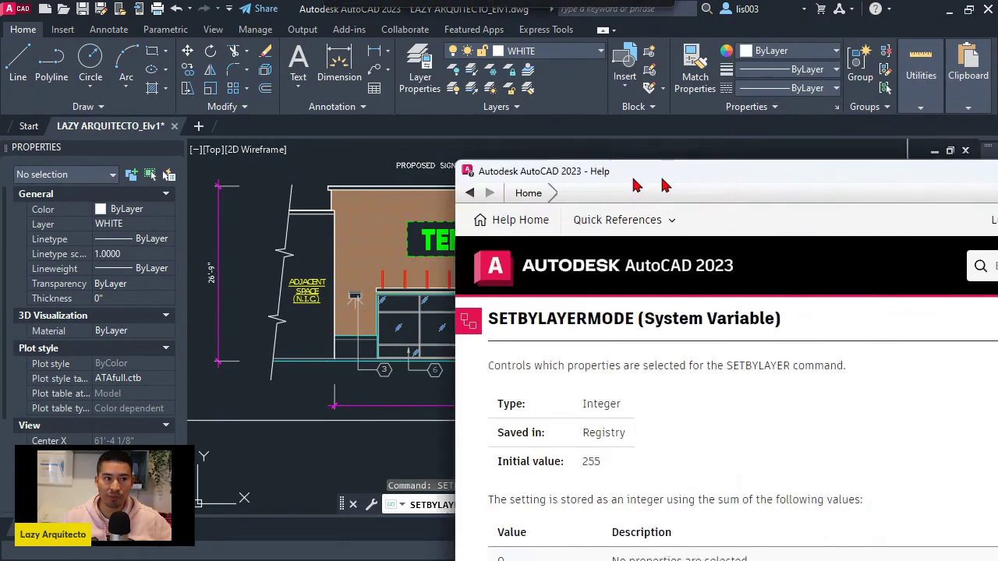
drag(661, 178, 337, 39)
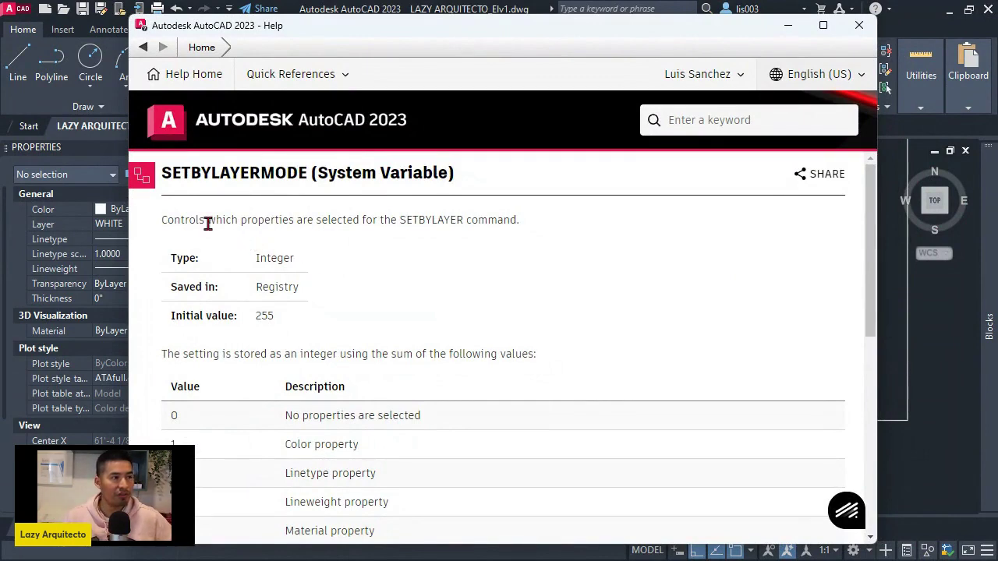
Read the SETBYLAYERMODE help page, examining its description, initial value and the table of property values that are summed.
drag(168, 220, 514, 219)
scroll(467, 241, down, 2)
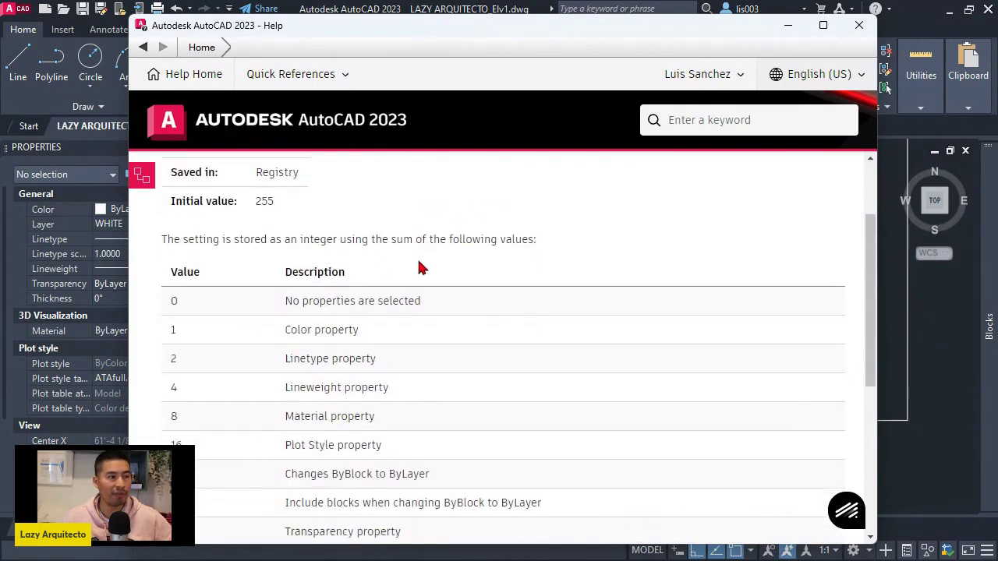
scroll(300, 361, down, 2)
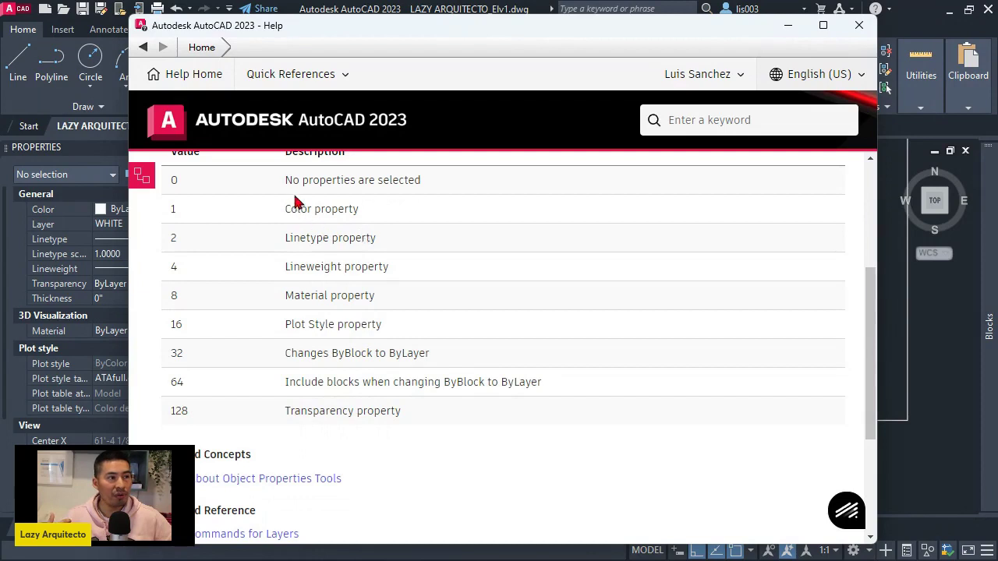
scroll(331, 207, up, 1)
scroll(331, 207, up, 1)
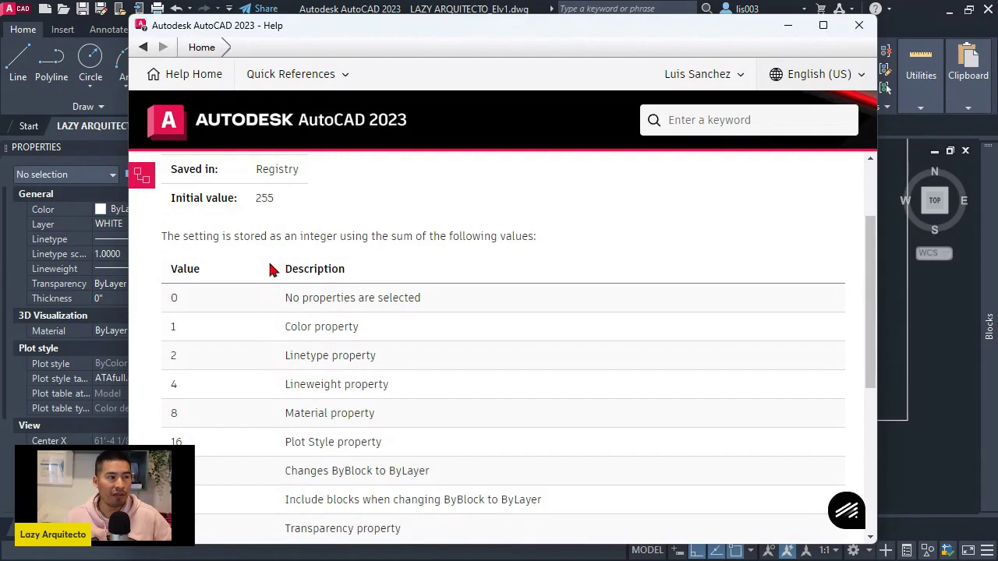
double_click(265, 198)
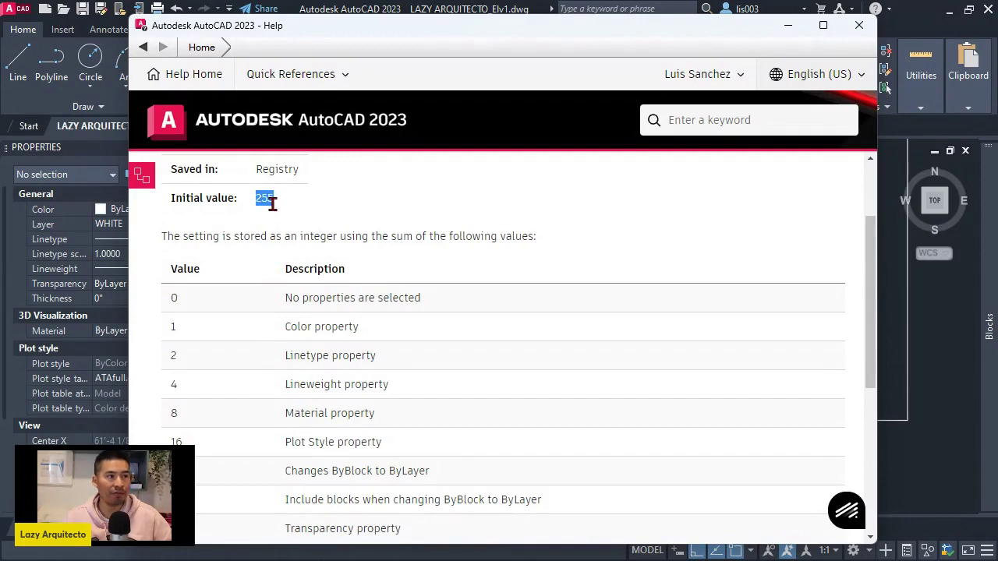
scroll(256, 320, down, 3)
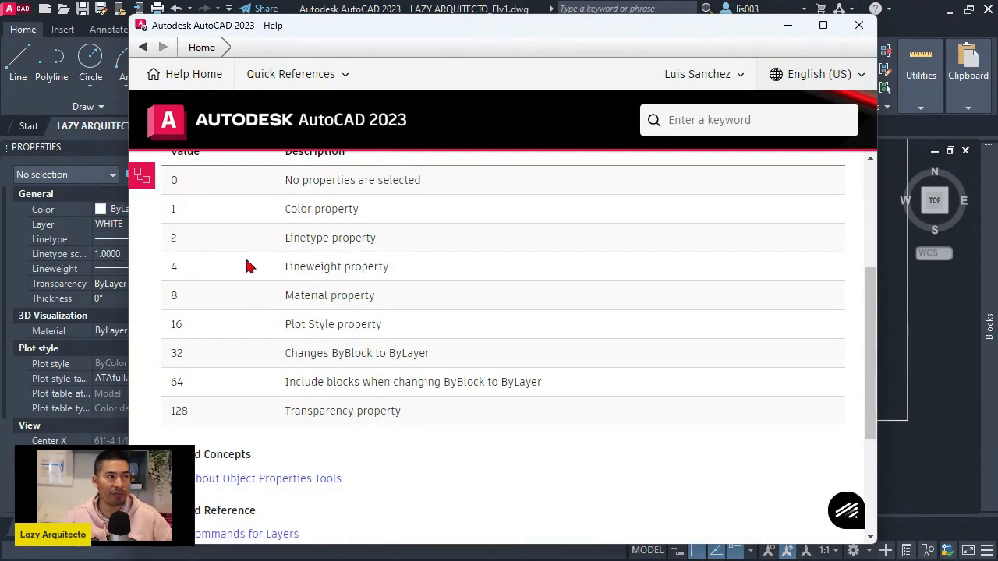
scroll(265, 264, up, 3)
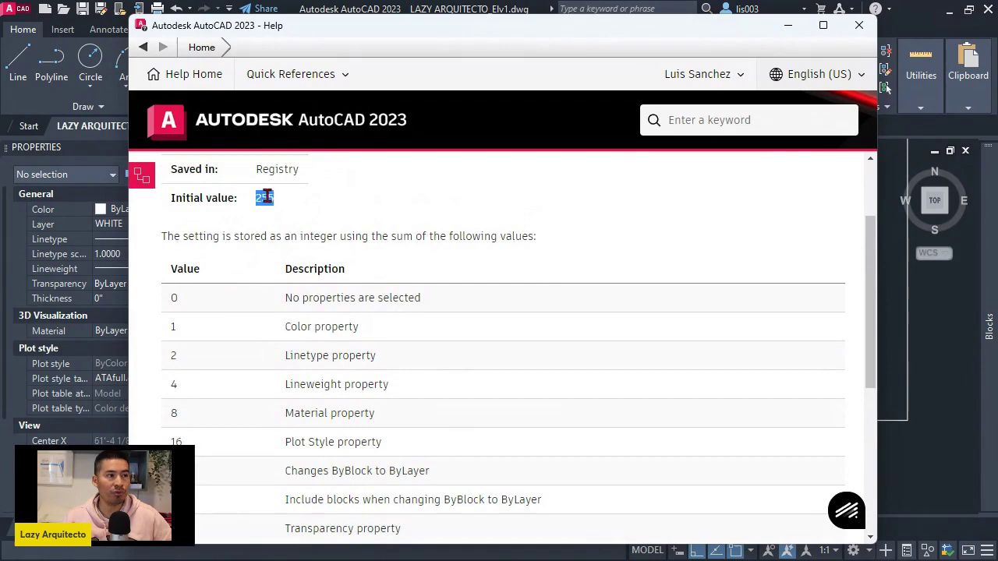
scroll(347, 285, down, 3)
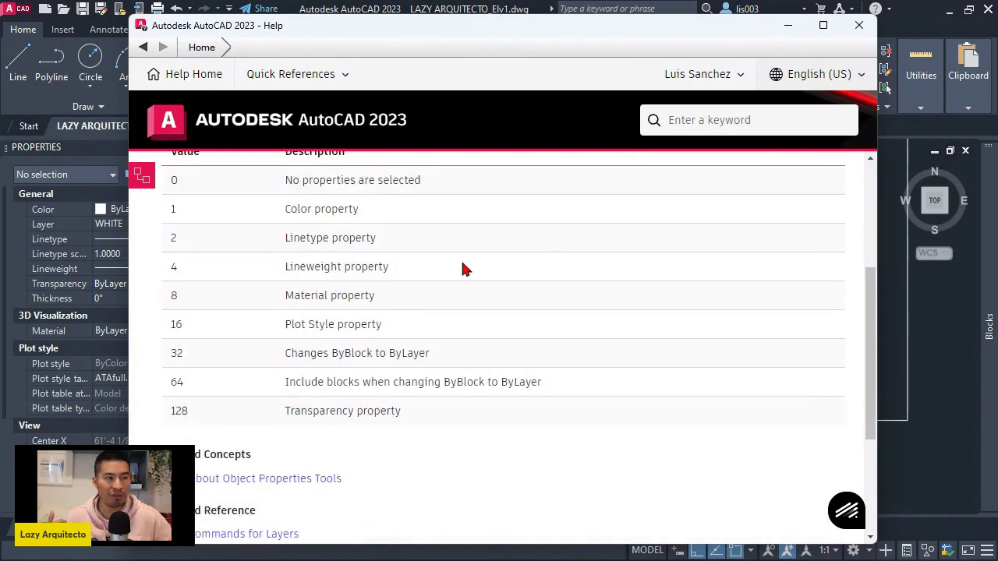
Move the help window off the drawing and set SETBYLAYERMODE to 255.
drag(698, 35, 997, 35)
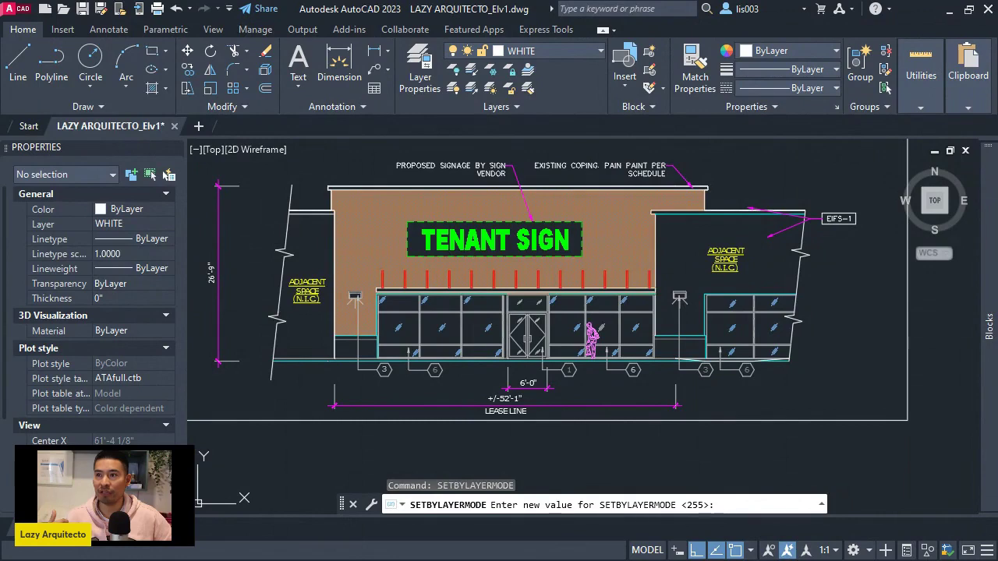
middle_drag(675, 464, 644, 457)
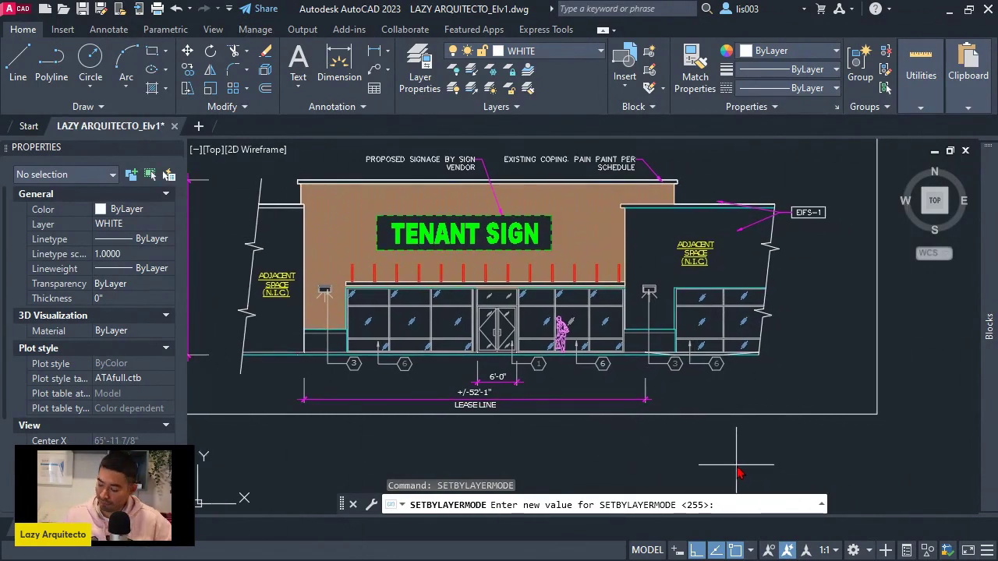
text(255)
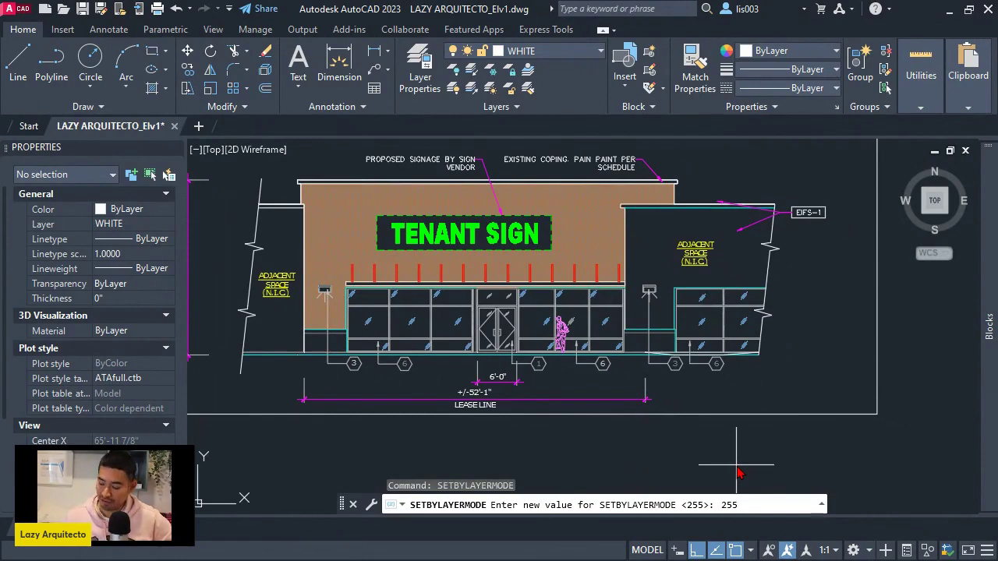
key(Return)
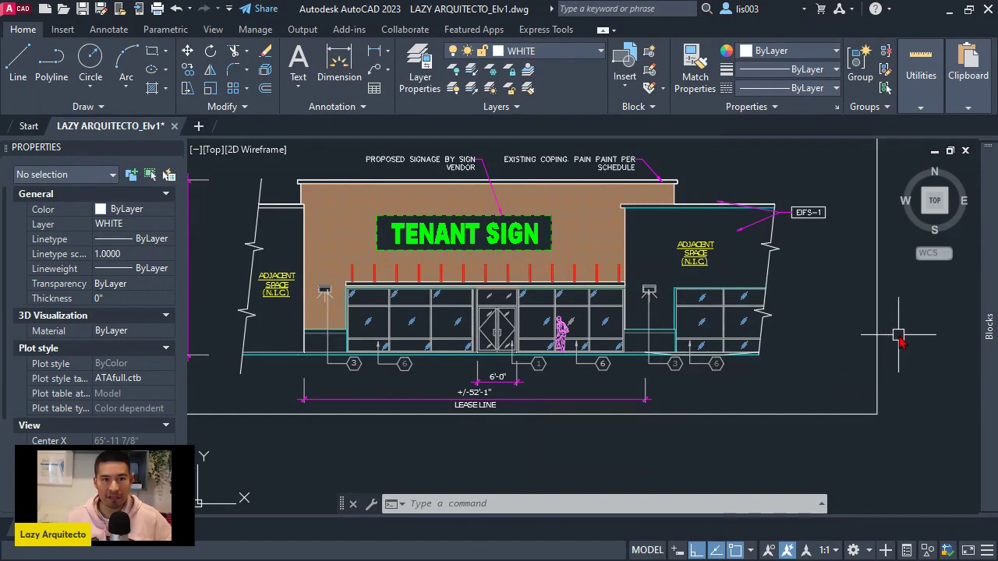
text(co)
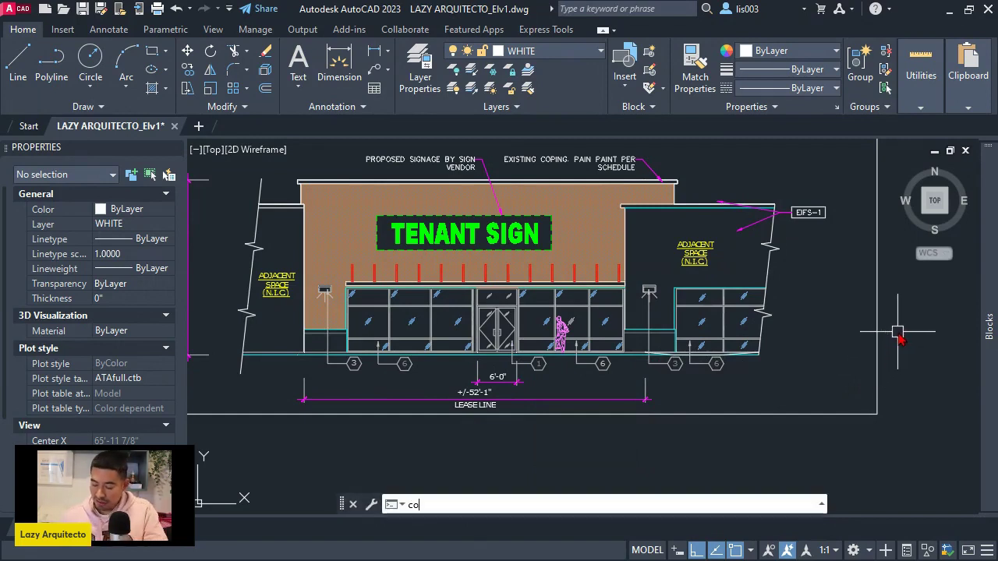
text(mmands)
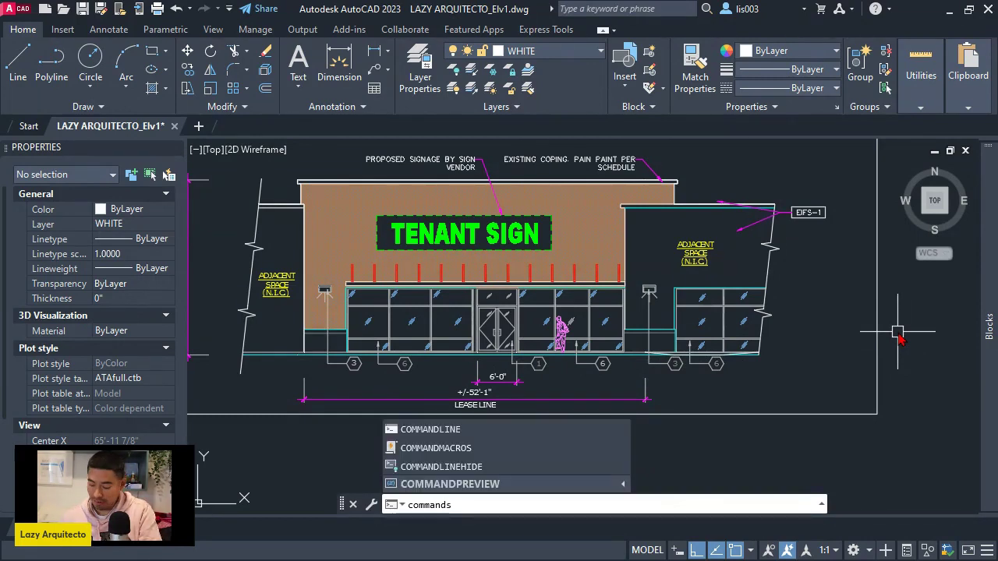
key(BackSpace)
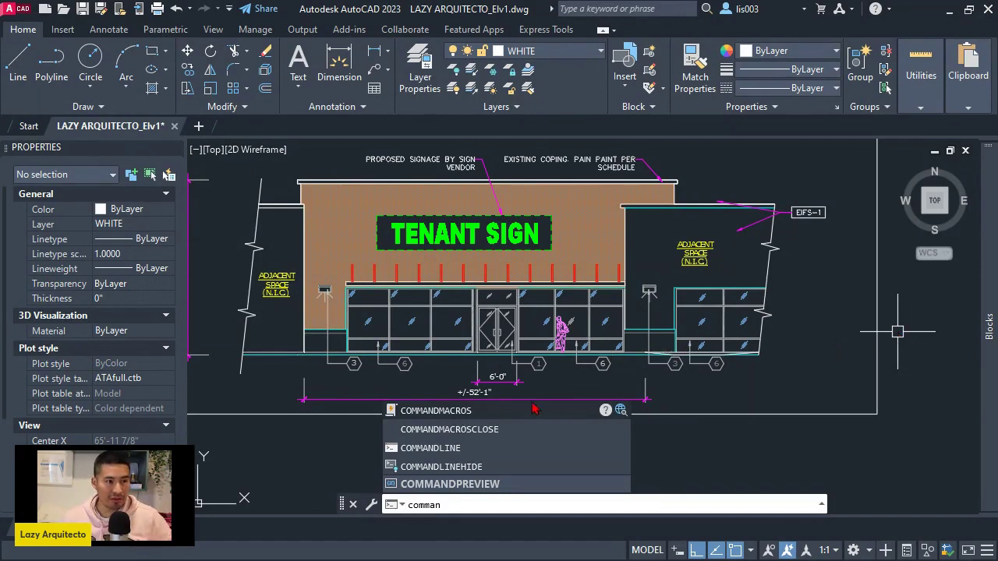
click(496, 414)
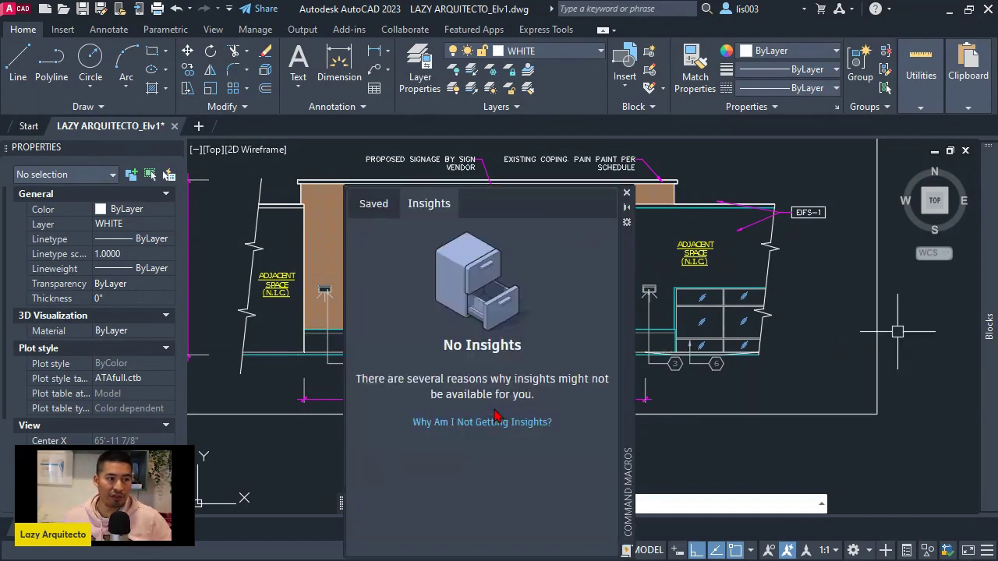
click(626, 194)
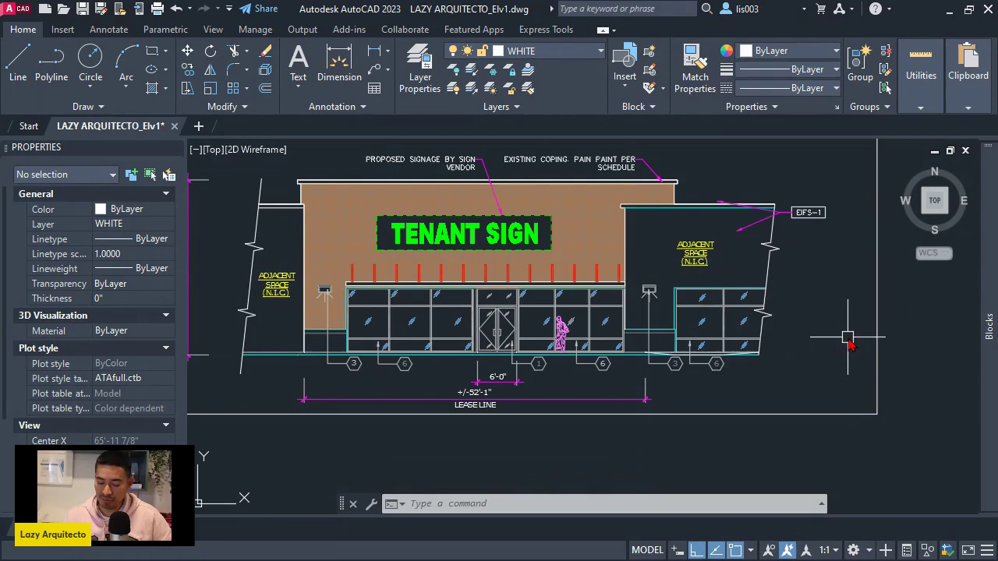
Open the Tool Palettes and create a Polyline tool below LazyAllbyLayer from the border polyline around the elevation.
key(ctrl+3)
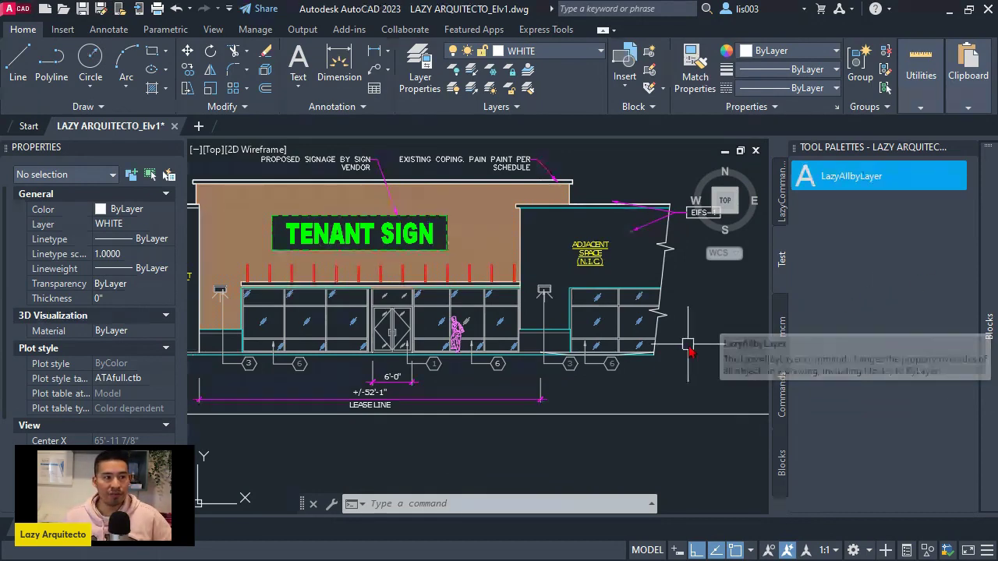
middle_drag(664, 355, 570, 379)
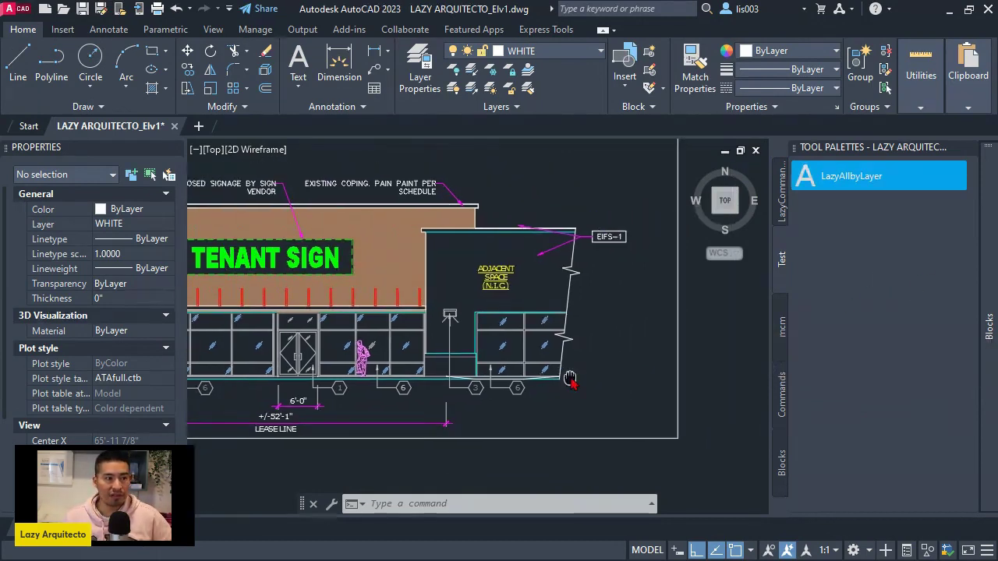
click(675, 373)
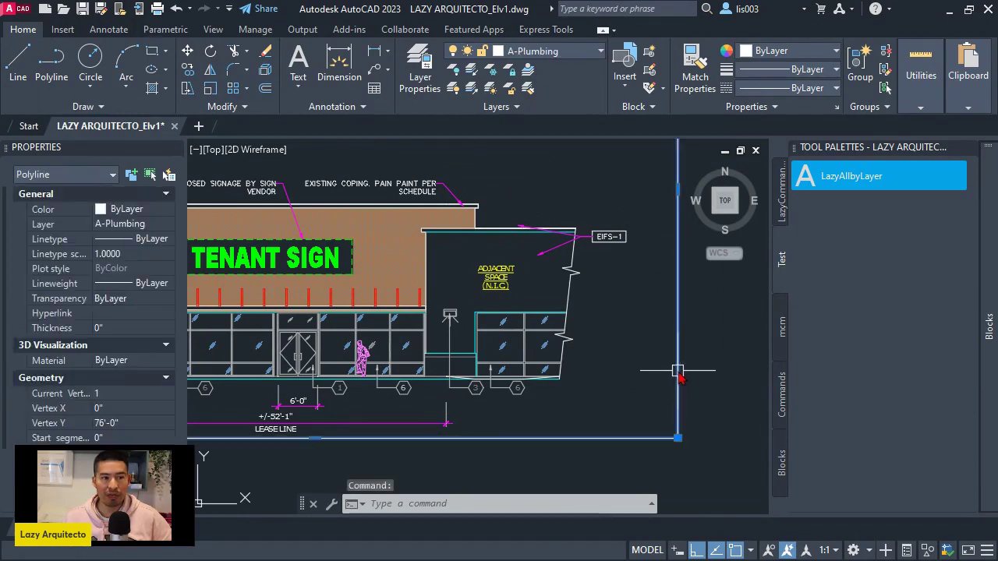
scroll(676, 374, down, 2)
middle_drag(679, 378, 647, 398)
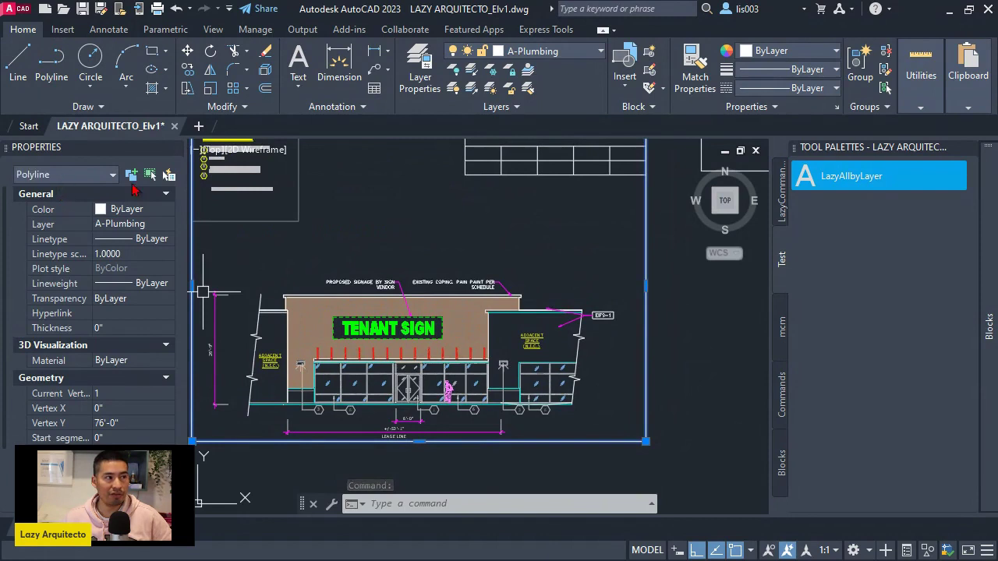
key(Escape)
key(Escape)
click(647, 364)
mouse_move(646, 364)
mouse_down()
mouse_move(859, 337)
mouse_move(905, 280)
mouse_up()
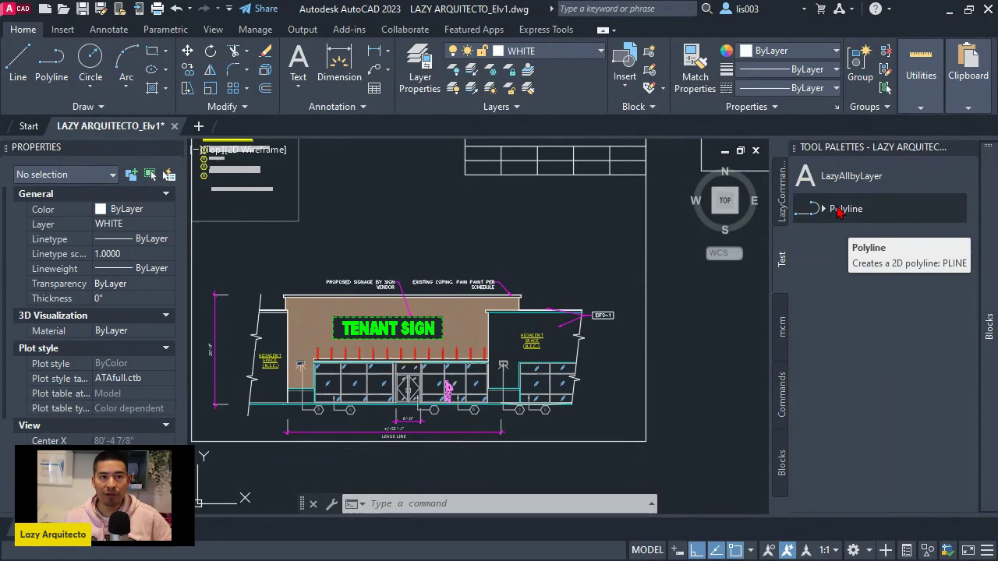
Open the new Polyline tool's properties and name the tool LazyAllbyLayer.
right_click(839, 213)
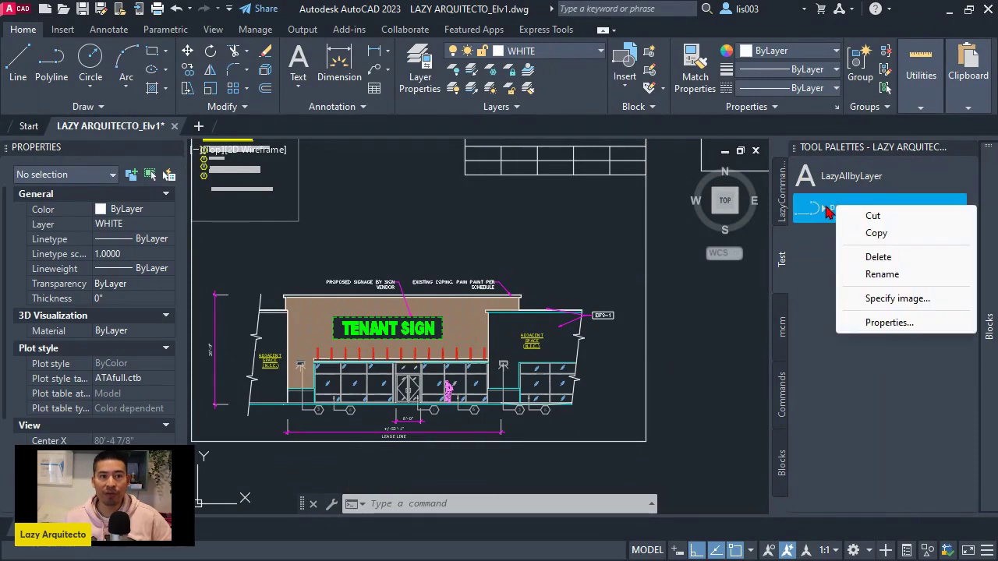
click(870, 326)
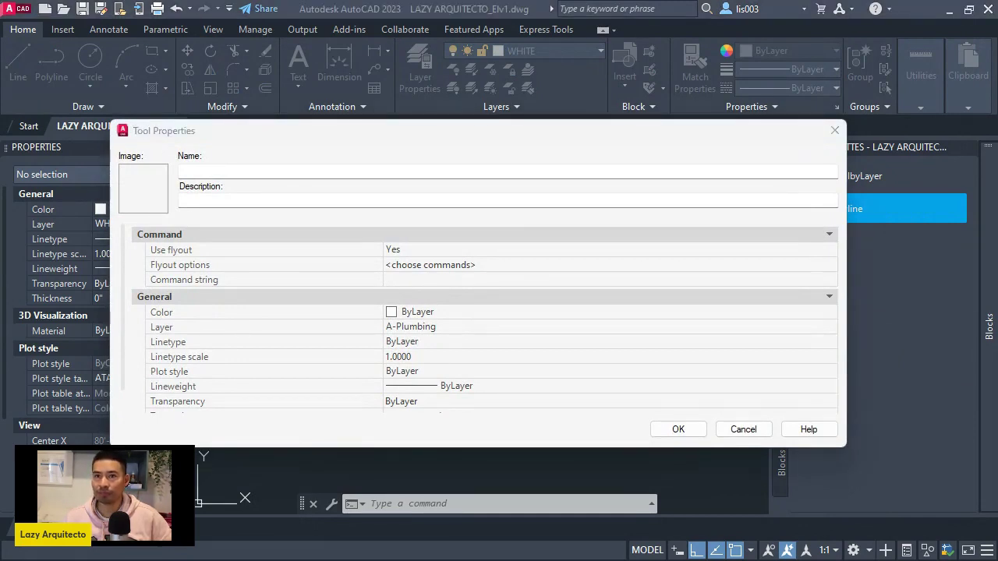
click(208, 171)
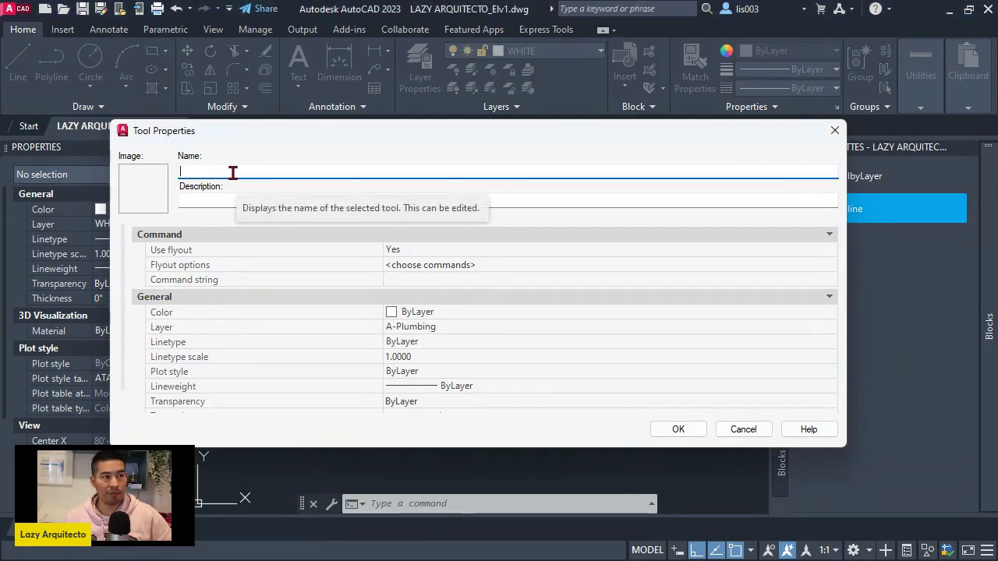
text(L)
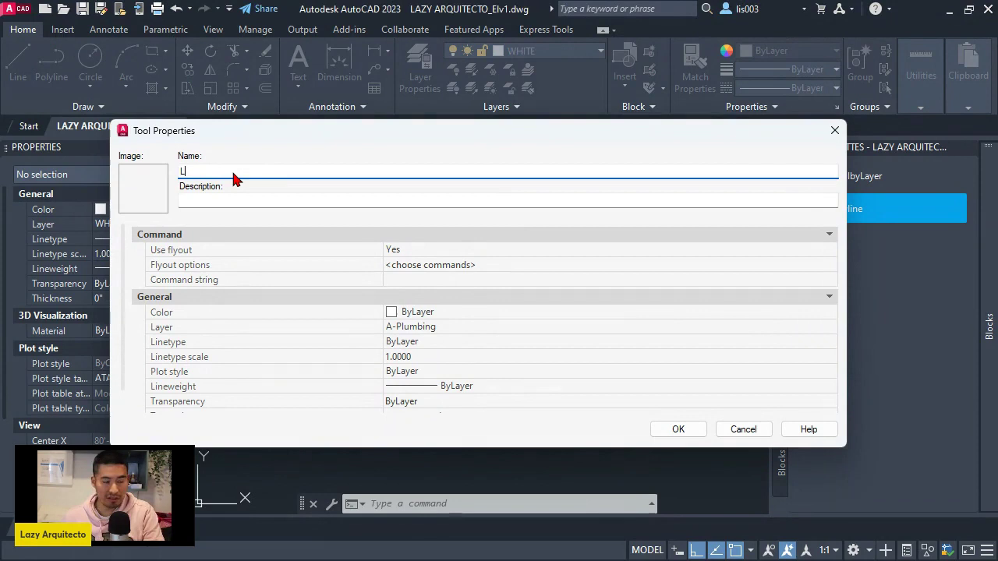
text(azyA)
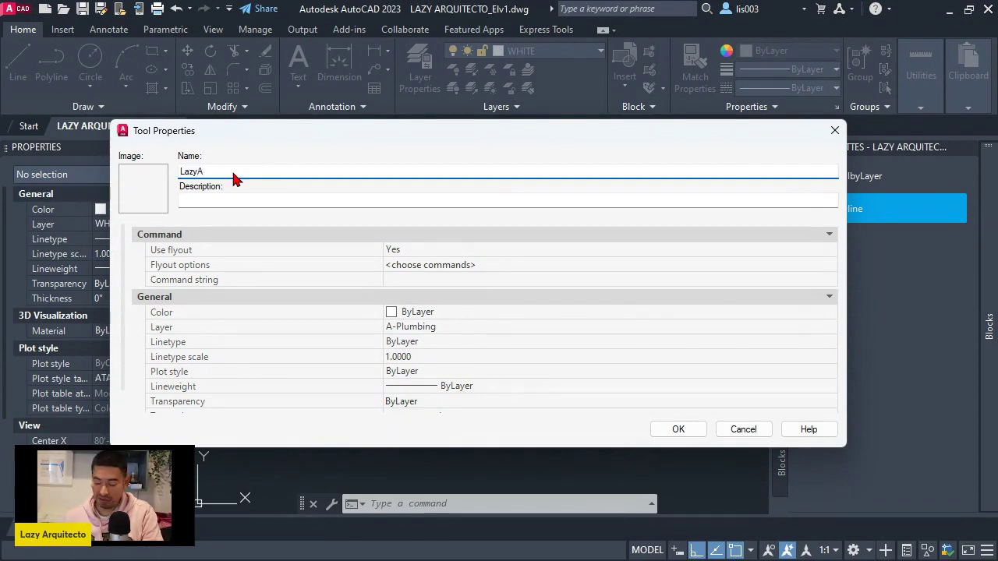
text(llby)
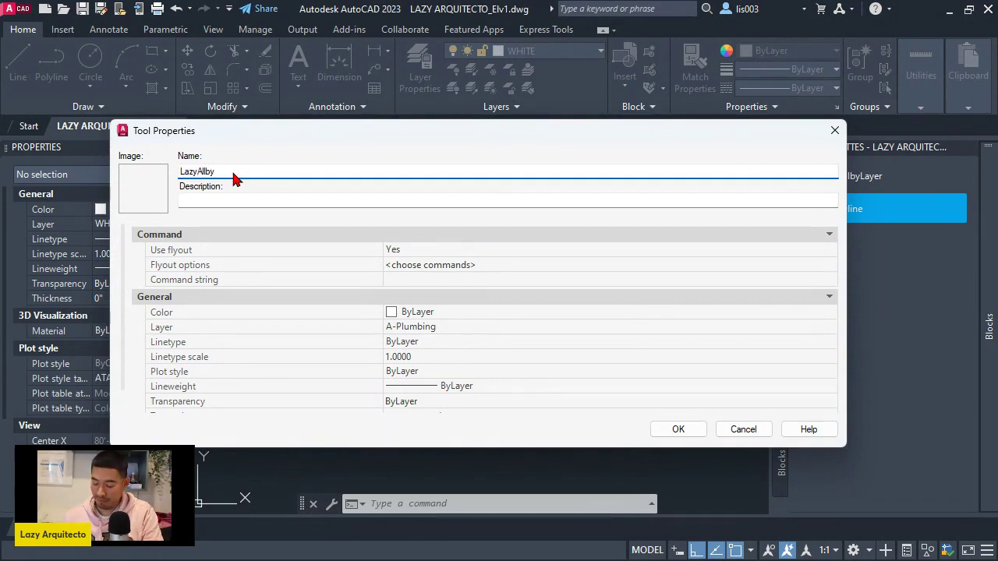
text(Layer)
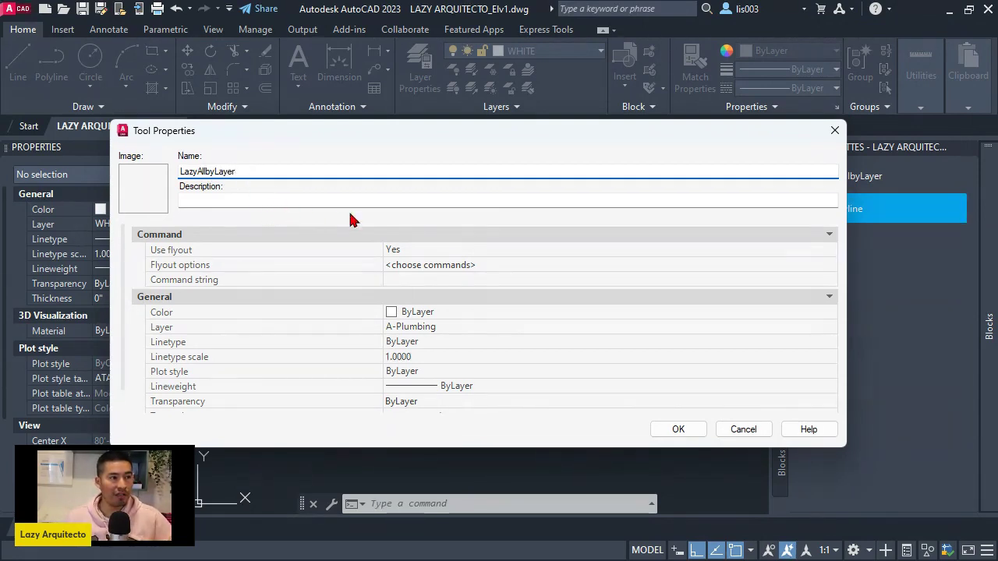
click(313, 201)
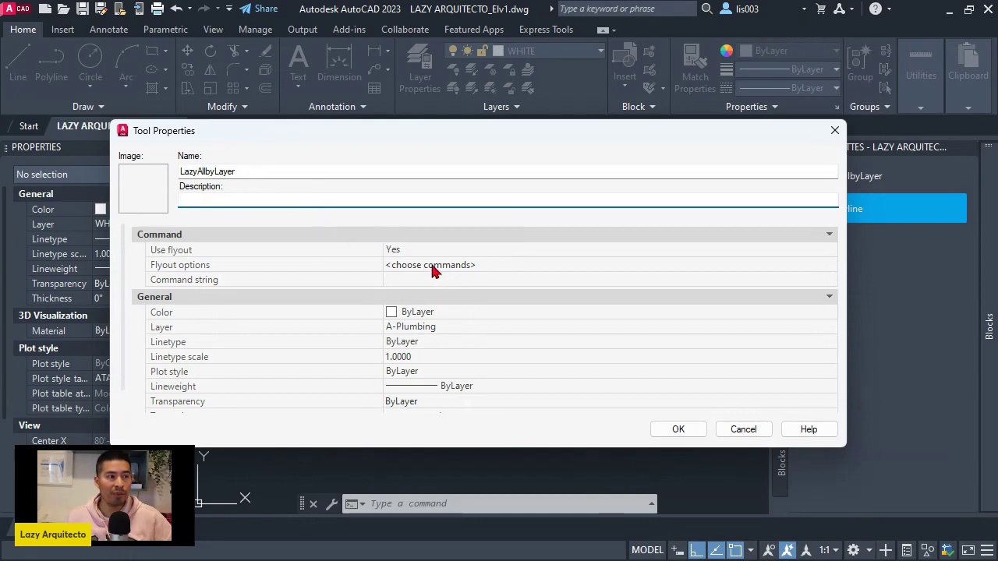
Set the tool's Use flyout option to No so that its command string can be edited.
click(411, 281)
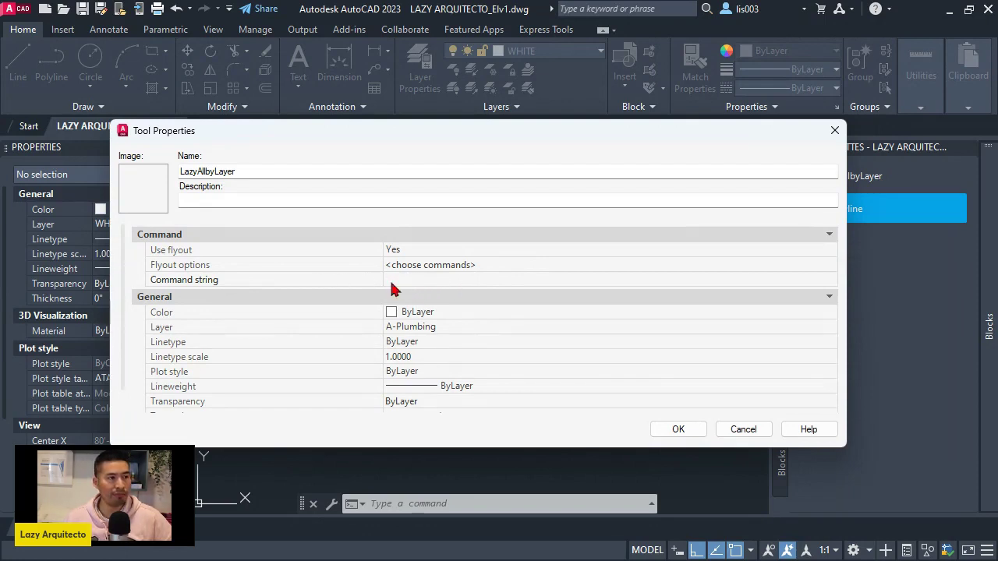
click(413, 251)
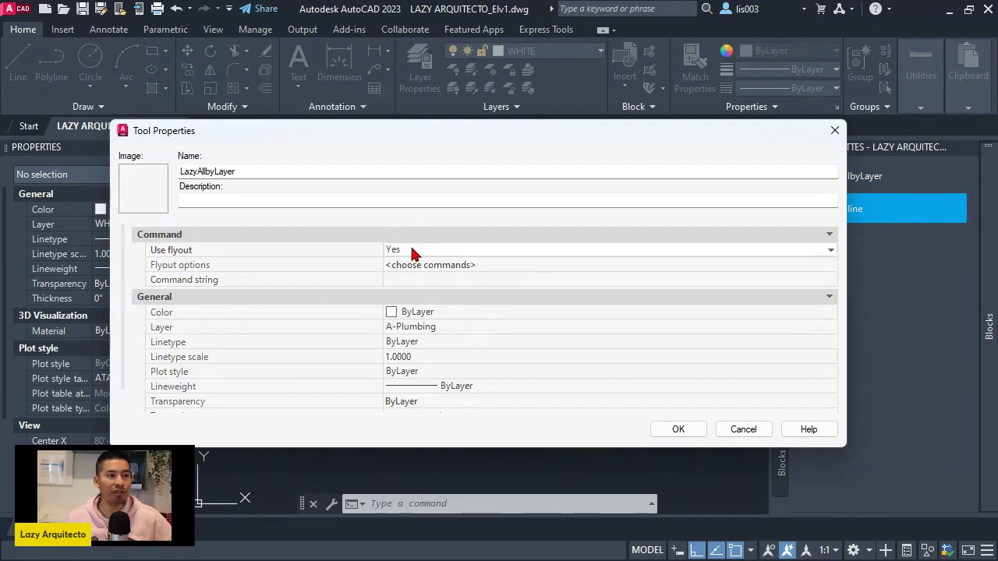
click(410, 251)
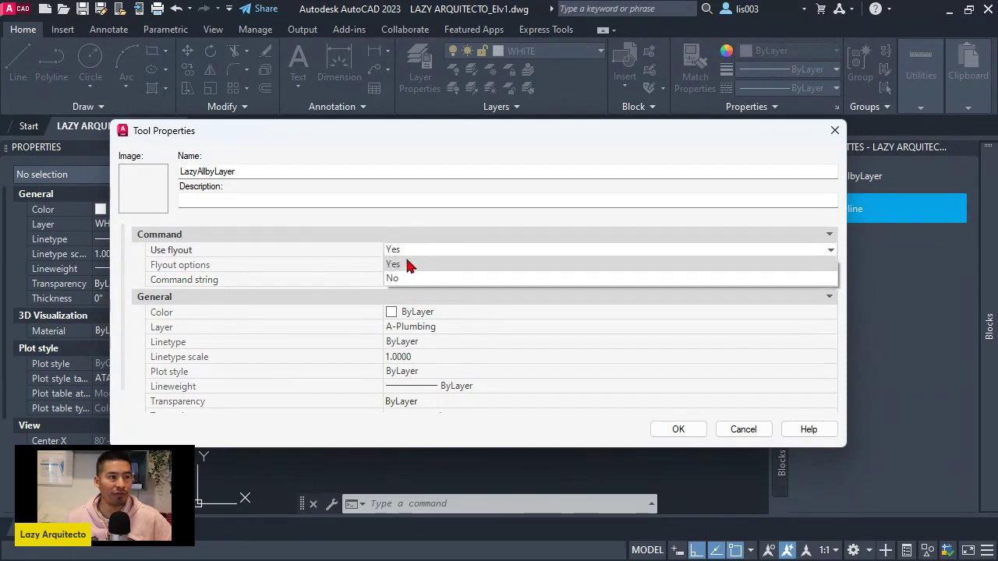
click(413, 279)
click(449, 280)
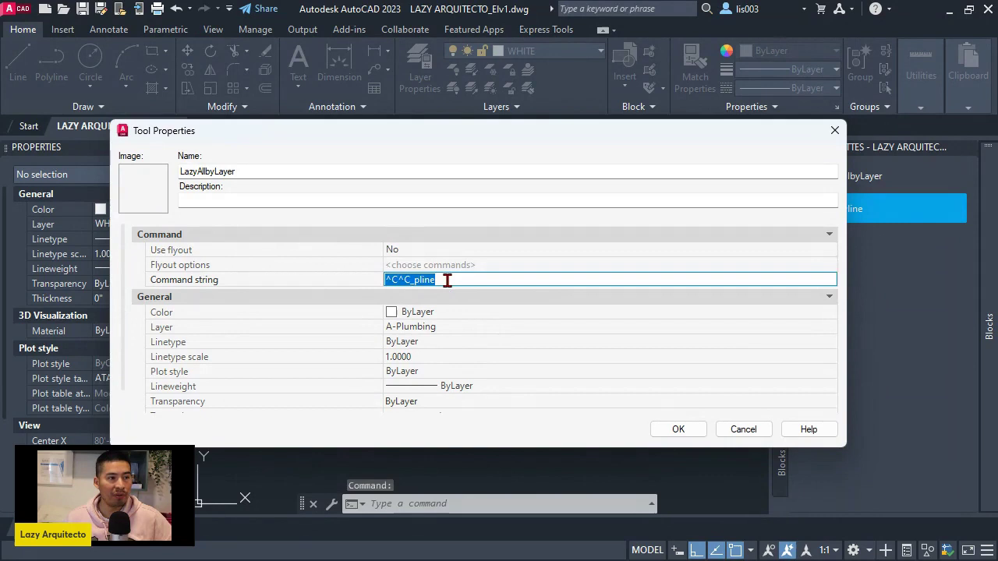
click(449, 281)
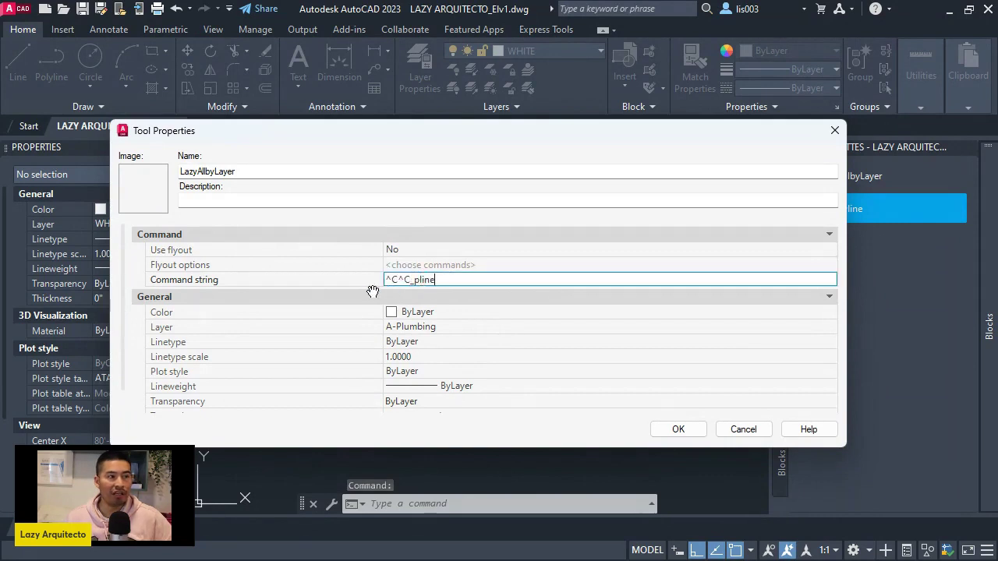
click(439, 280)
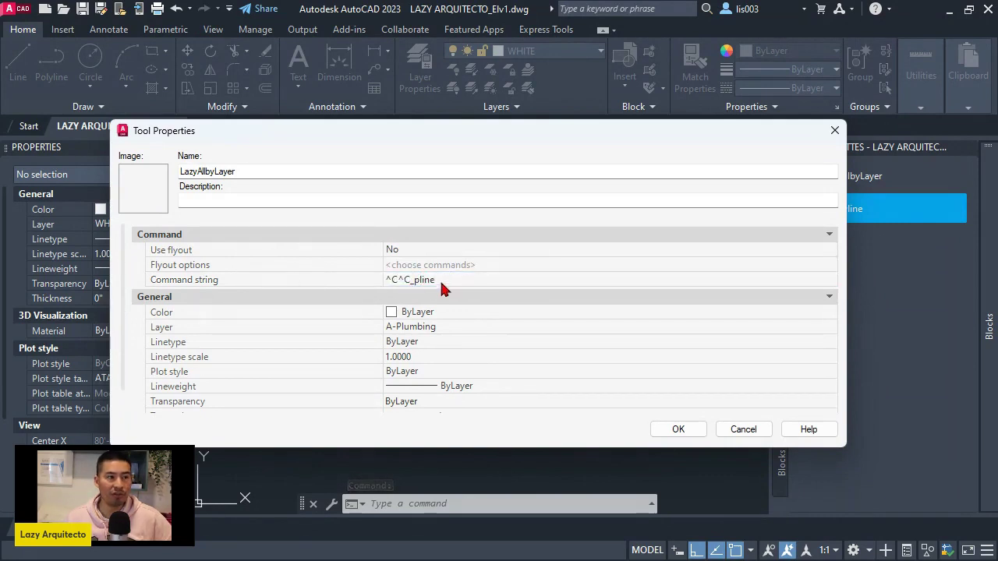
click(438, 281)
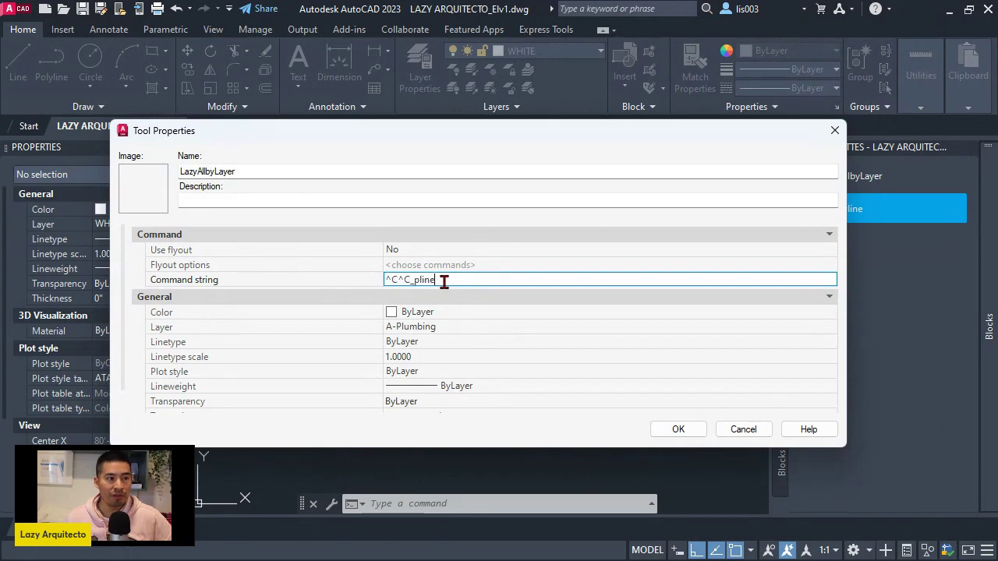
key(BackSpace)
key(BackSpace)
key(BackSpace)
key(BackSpace)
key(BackSpace)
key(BackSpace)
key(BackSpace)
key(BackSpace)
key(BackSpace)
key(BackSpace)
key(ctrl+z)
Replace the pline command in the LazyAllbyLayer tool's command string so that it reads ^C^C_setbylayermode;255;.
double_click(413, 279)
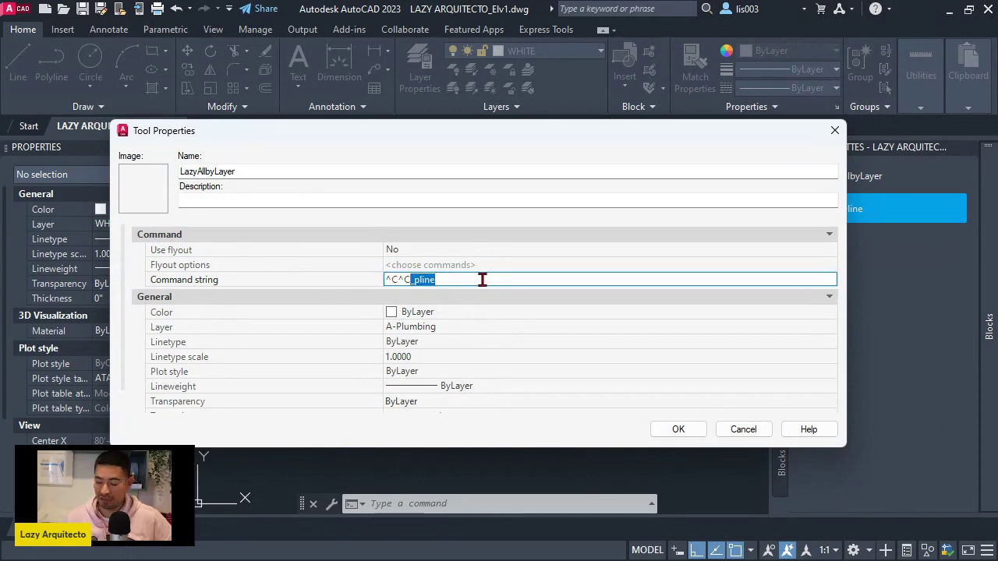
key(BackSpace)
key(BackSpace)
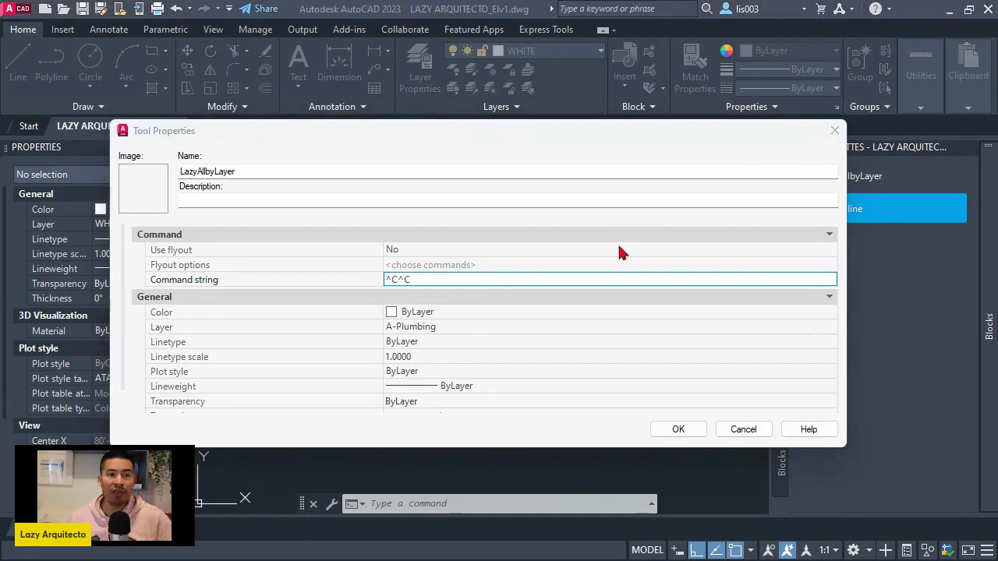
click(601, 276)
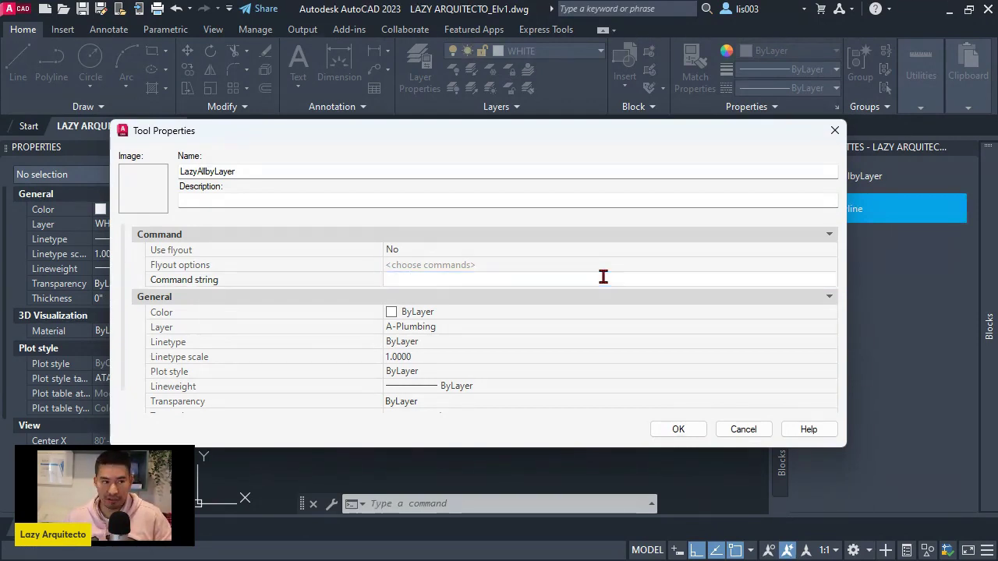
text(_)
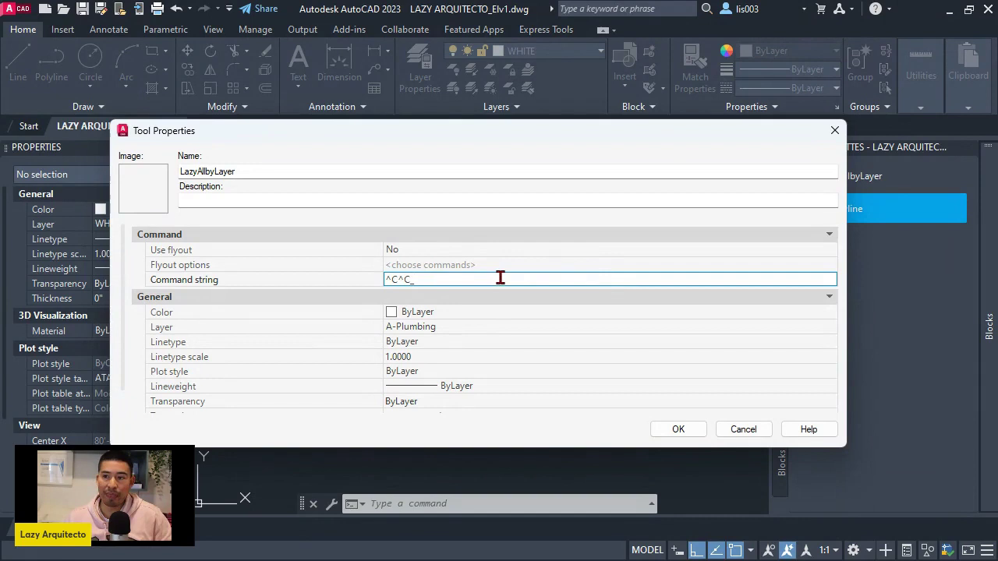
text(set)
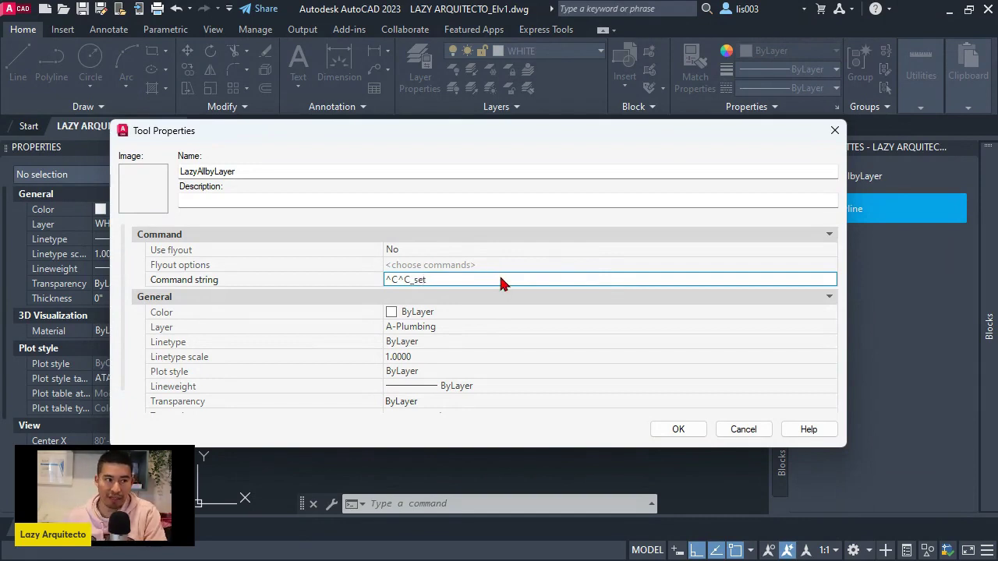
text(b)
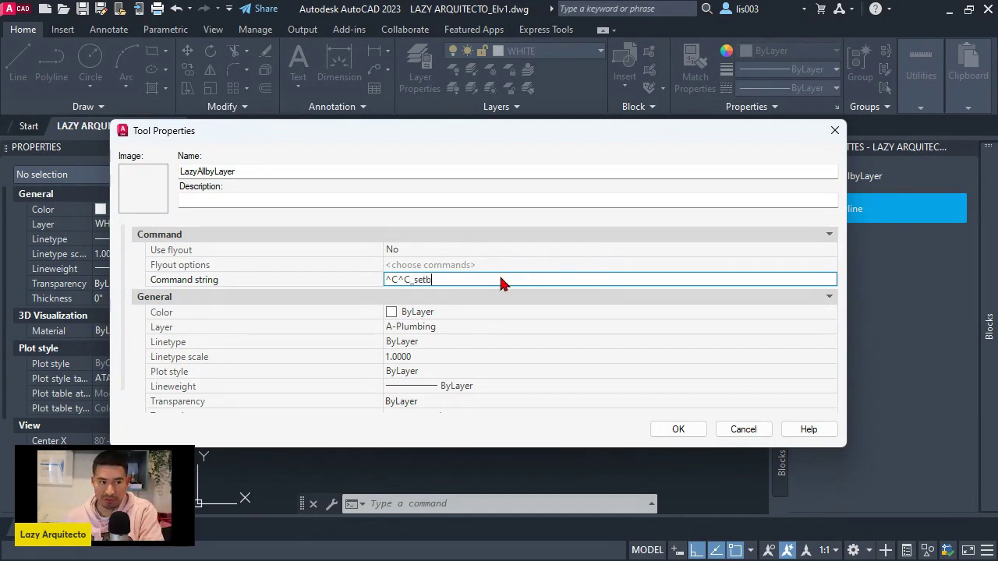
text(ylayermod)
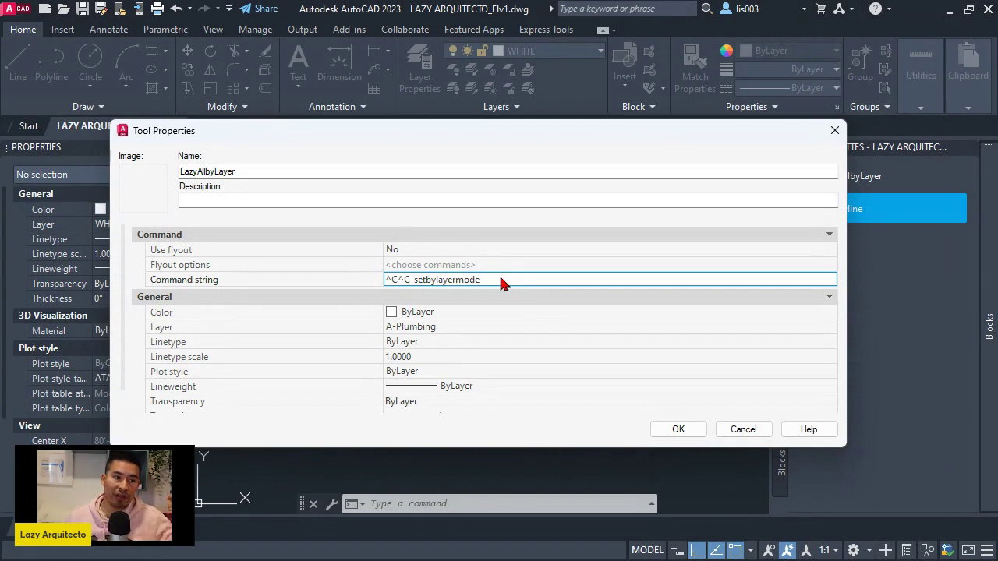
text(e)
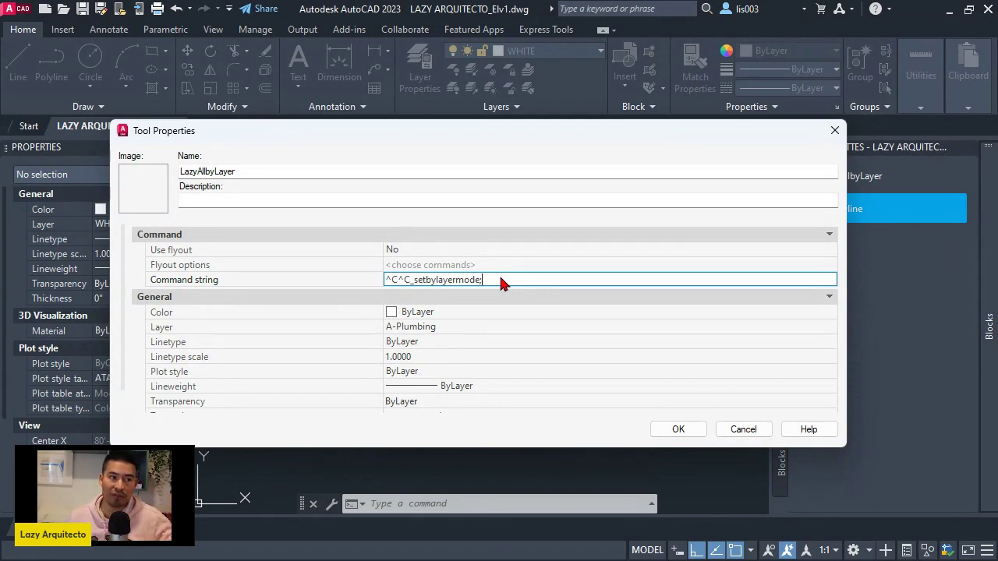
text(;)
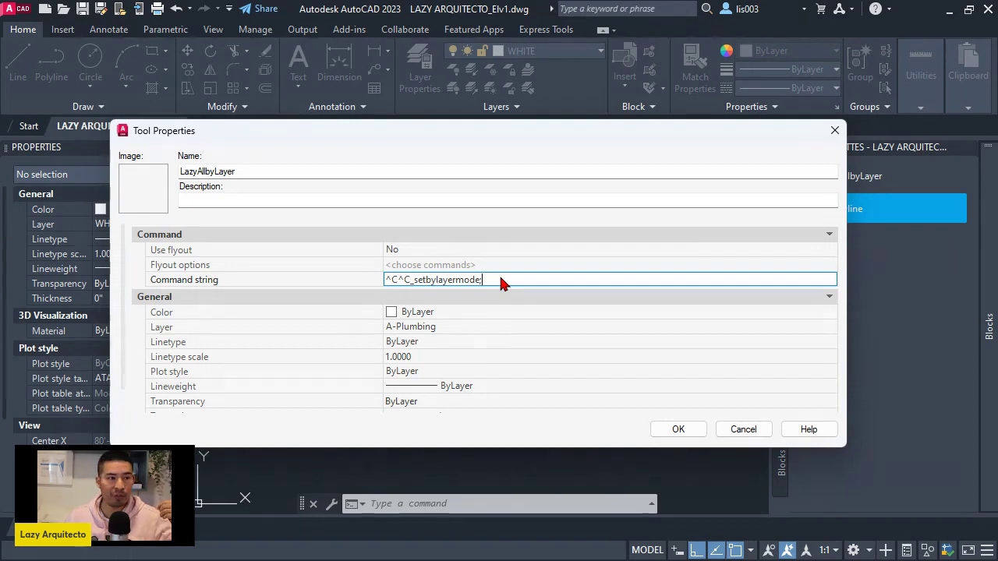
text(255)
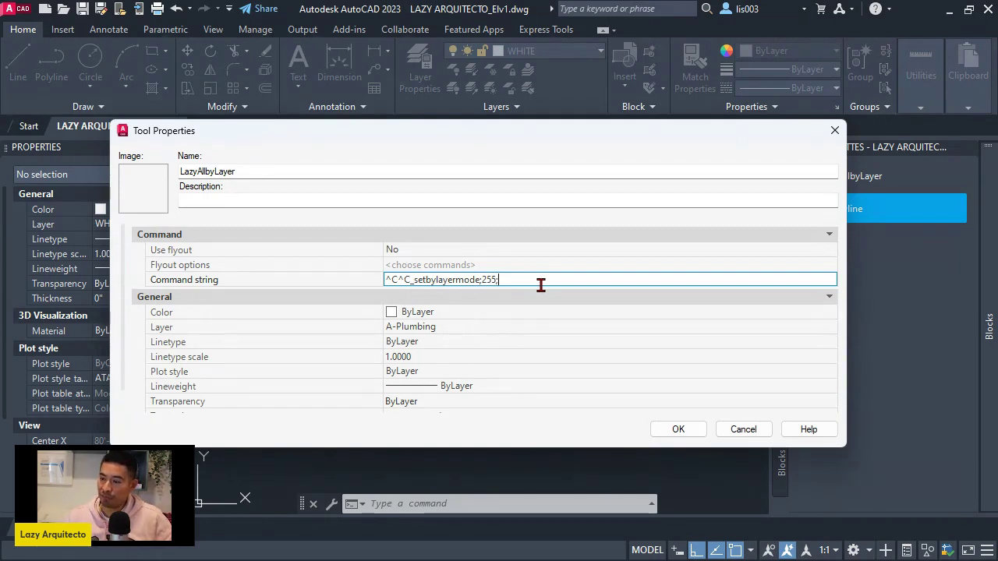
Append -setbylayer;all;;yes;yes; to the command string and save the tool properties.
text(-)
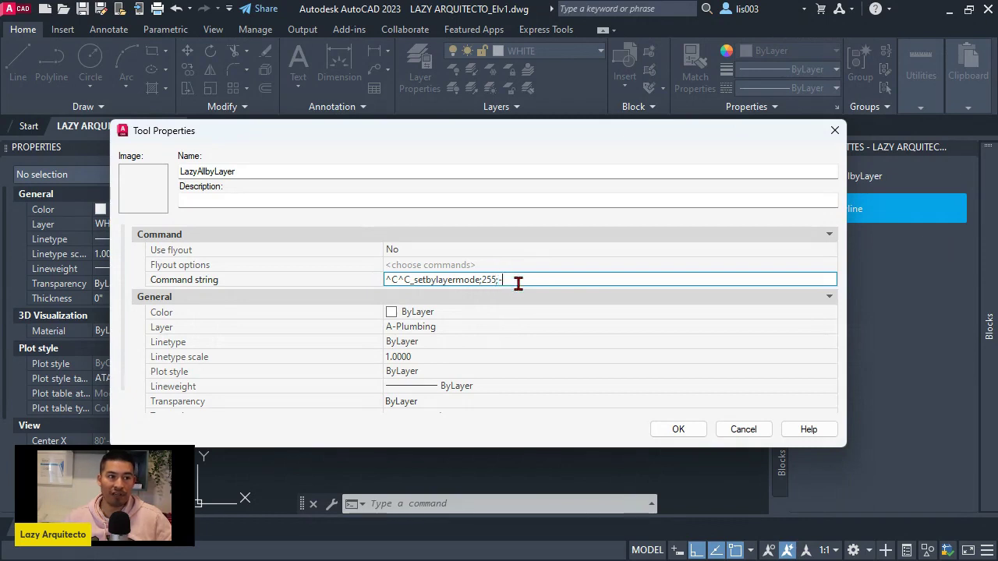
text(setb)
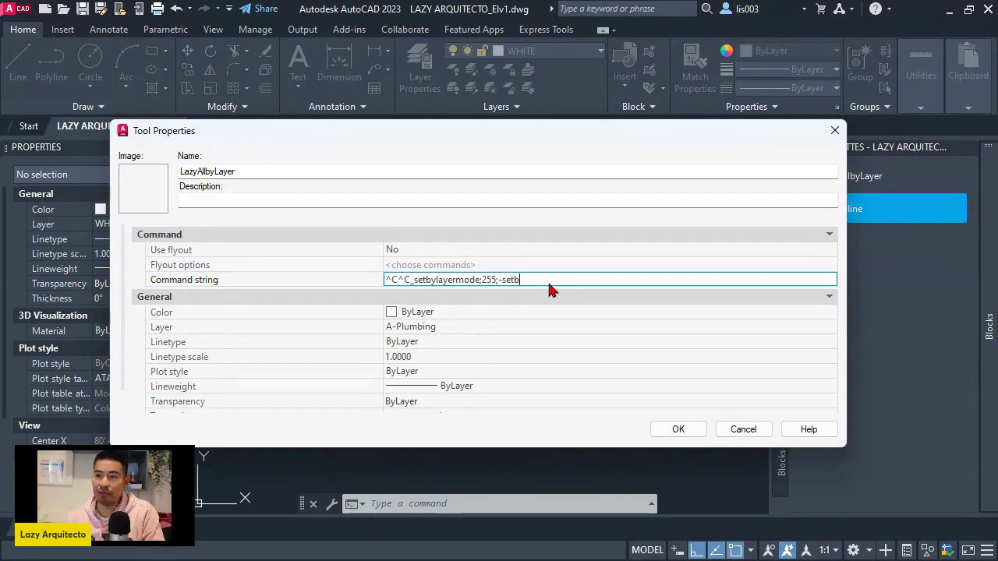
text(ylayer)
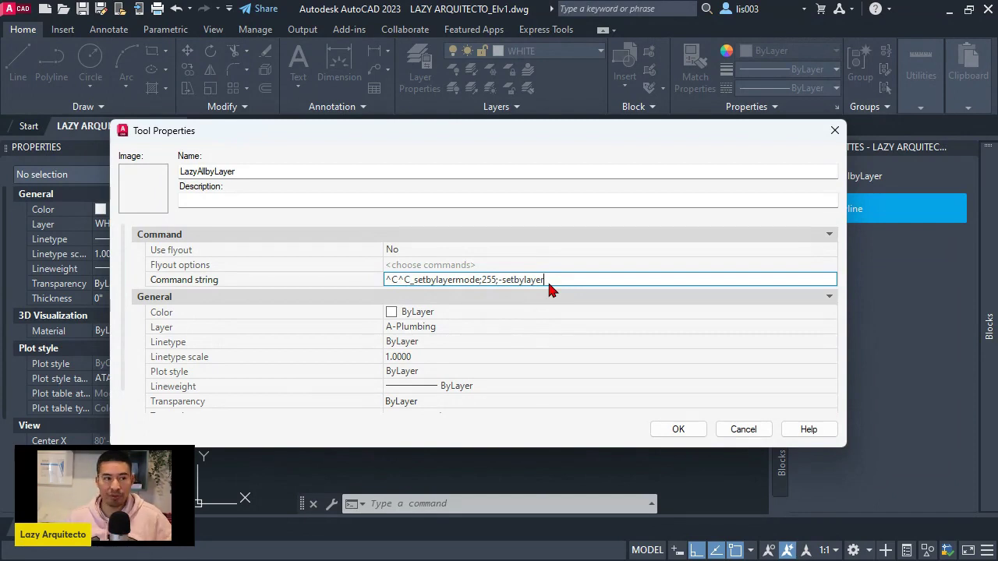
text(;)
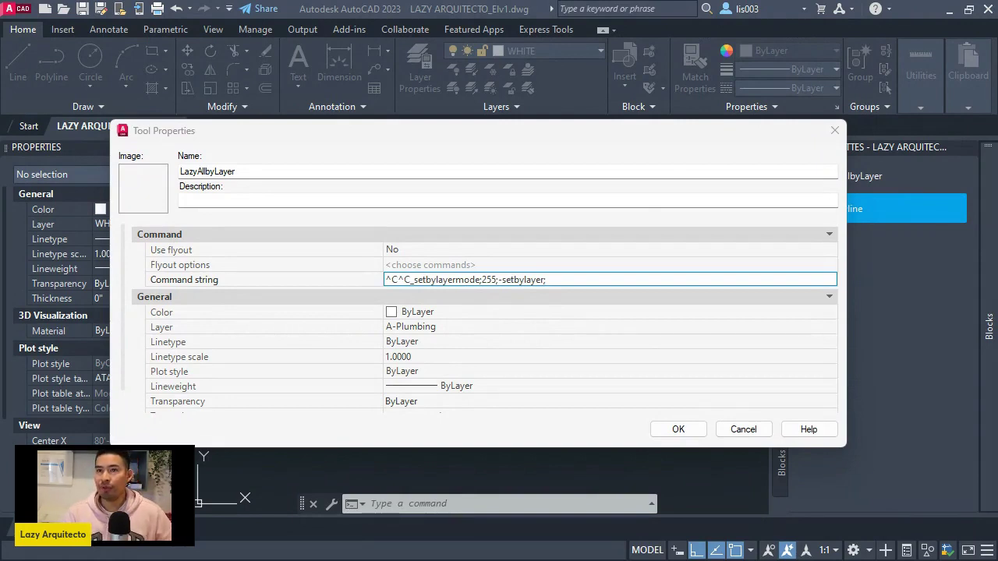
click(560, 284)
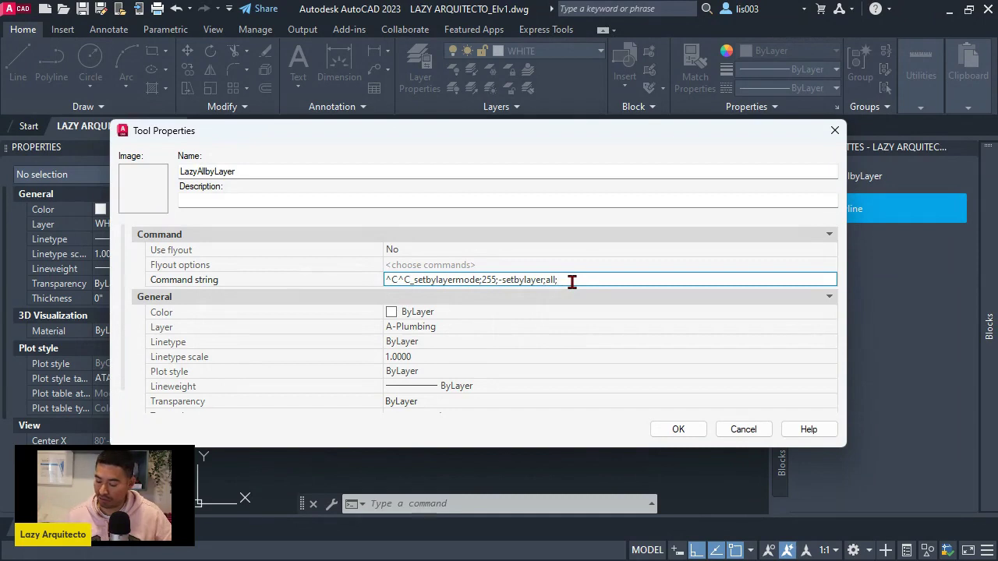
text(;)
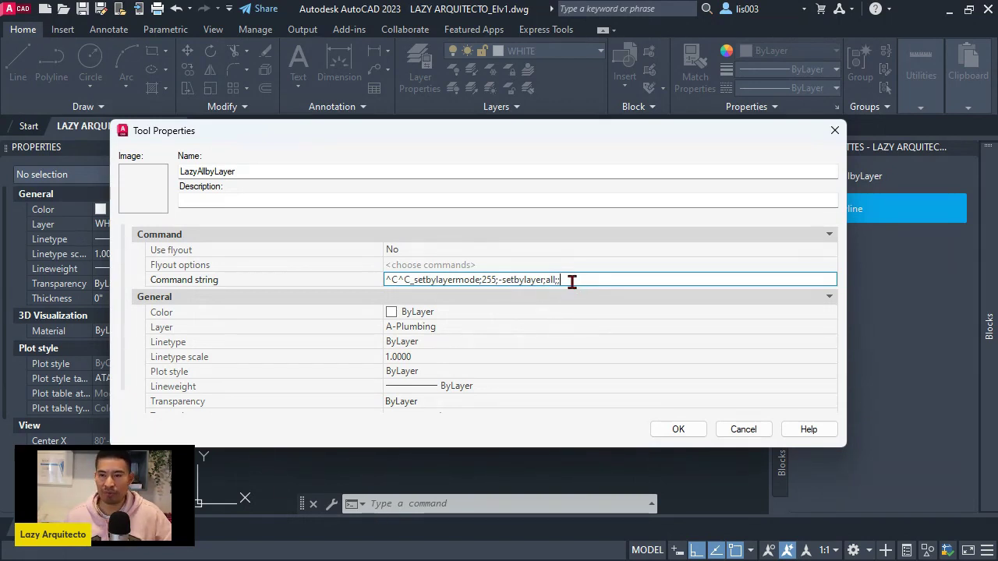
text(yes)
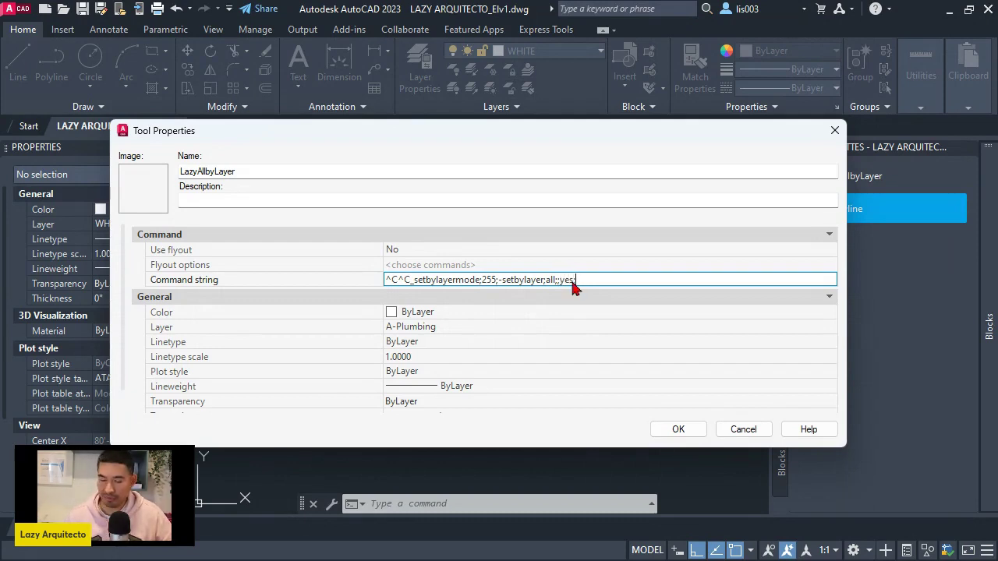
text(;)
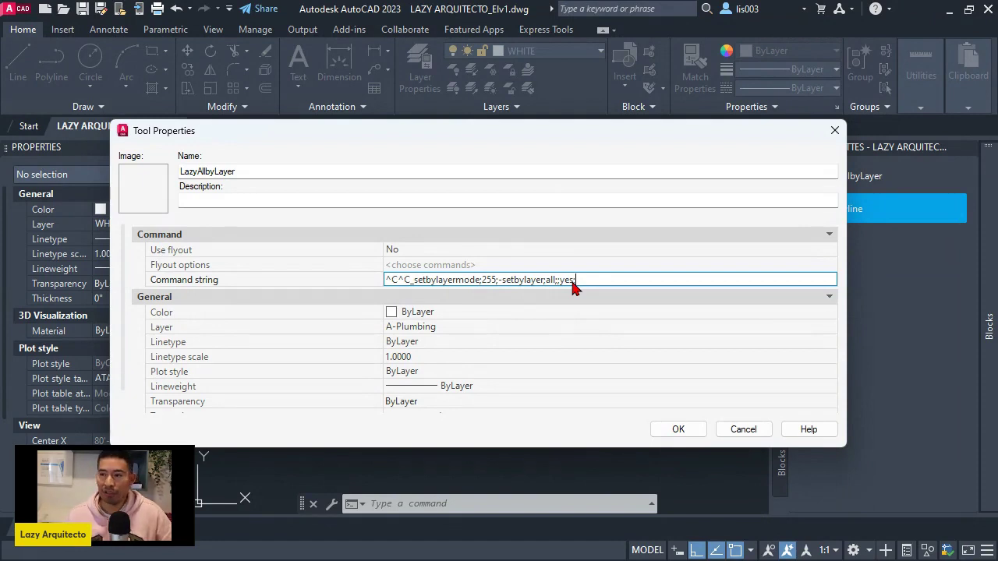
text(yes;)
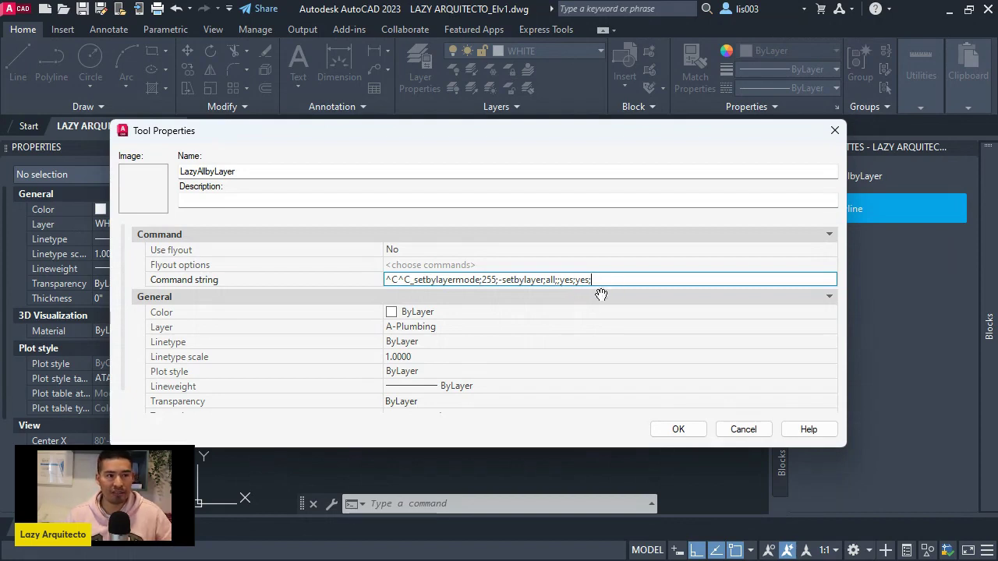
click(667, 432)
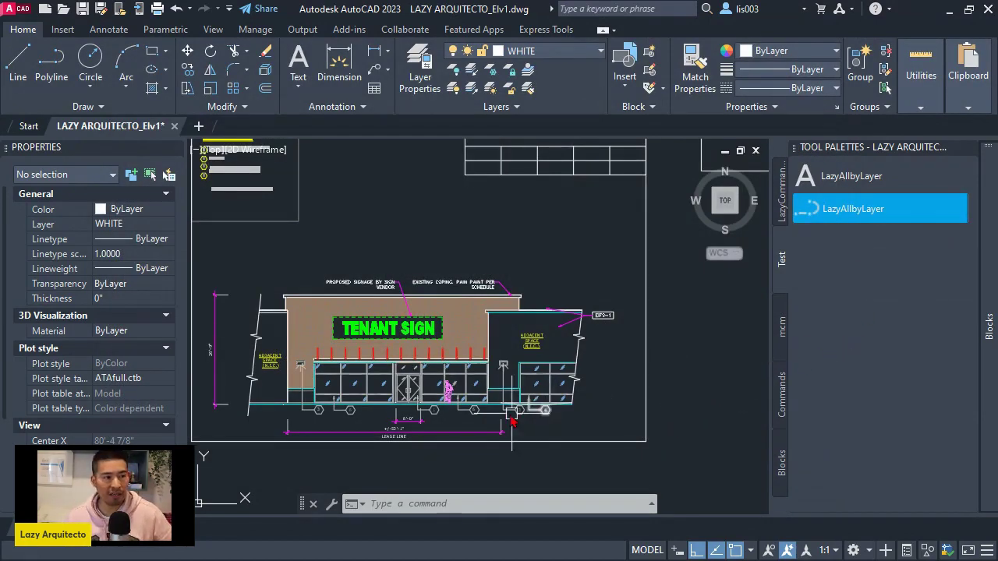
Undo the earlier drawing changes back through SETBYLAYERMODE and SETBYLAYER to restore the elevation's original property overrides.
middle_drag(505, 415, 524, 421)
scroll(476, 382, up, 2)
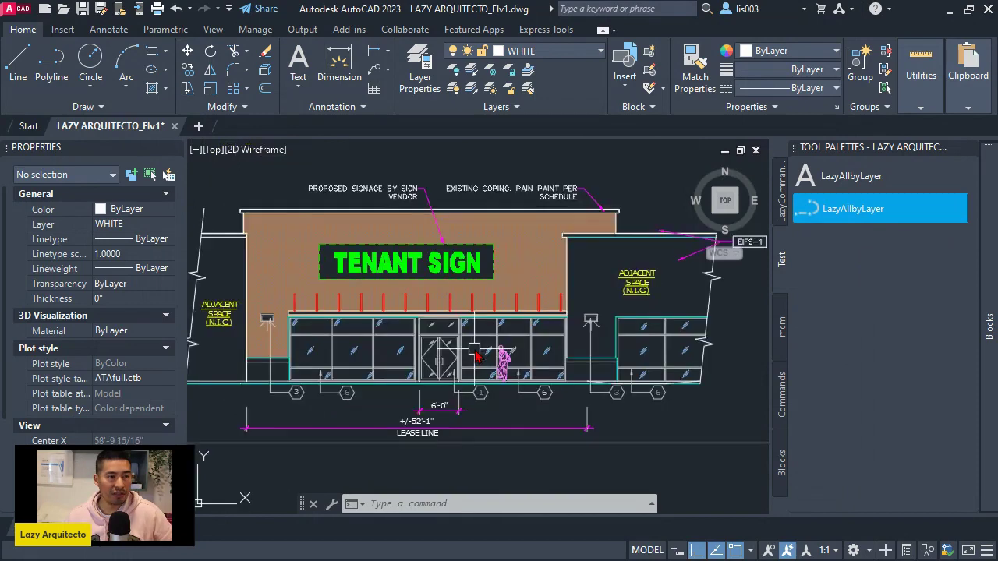
key(Escape)
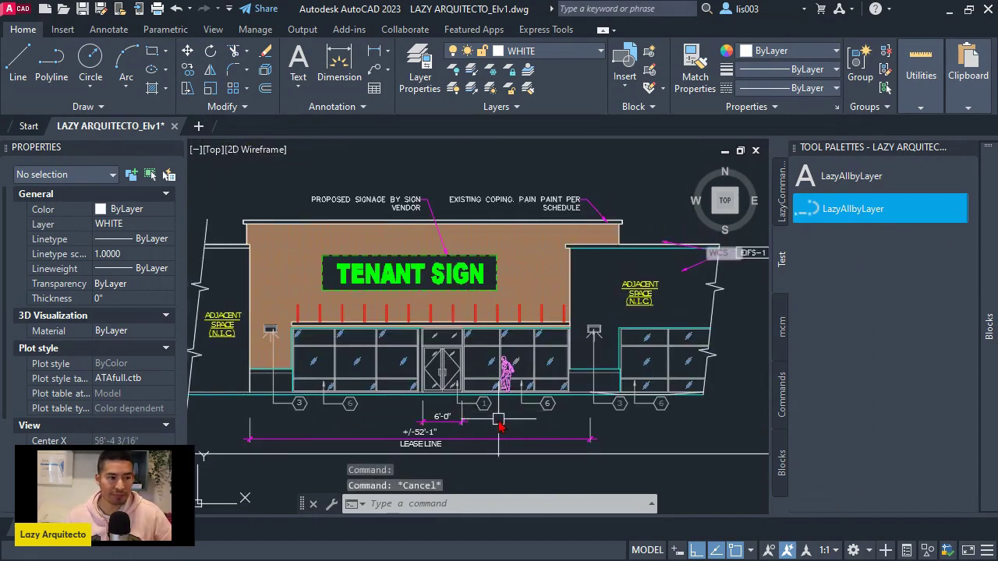
middle_drag(503, 416, 487, 379)
key(ctrl+z)
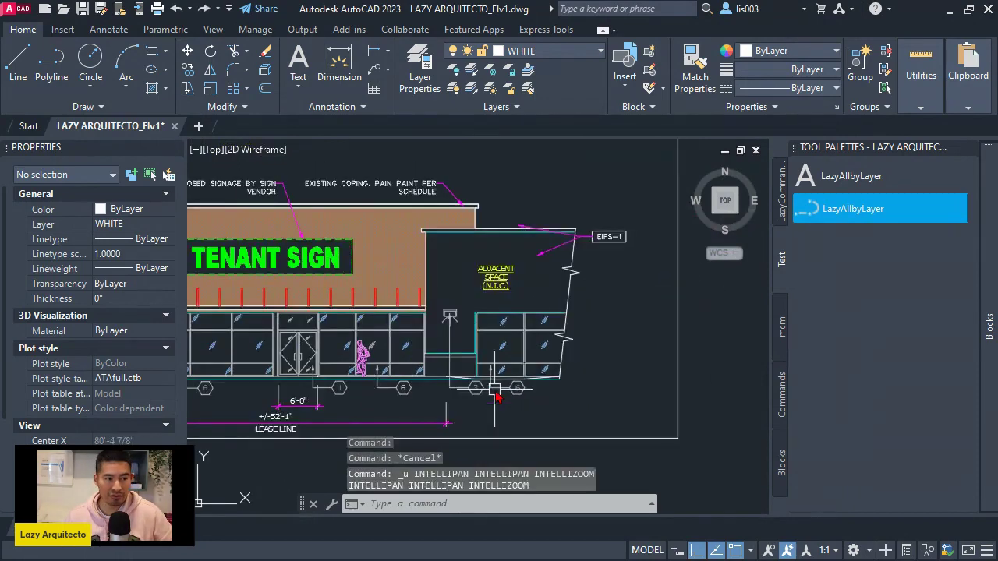
key(ctrl+z)
key(ctrl+z)
key(ctrl+z)
key(ctrl+z)
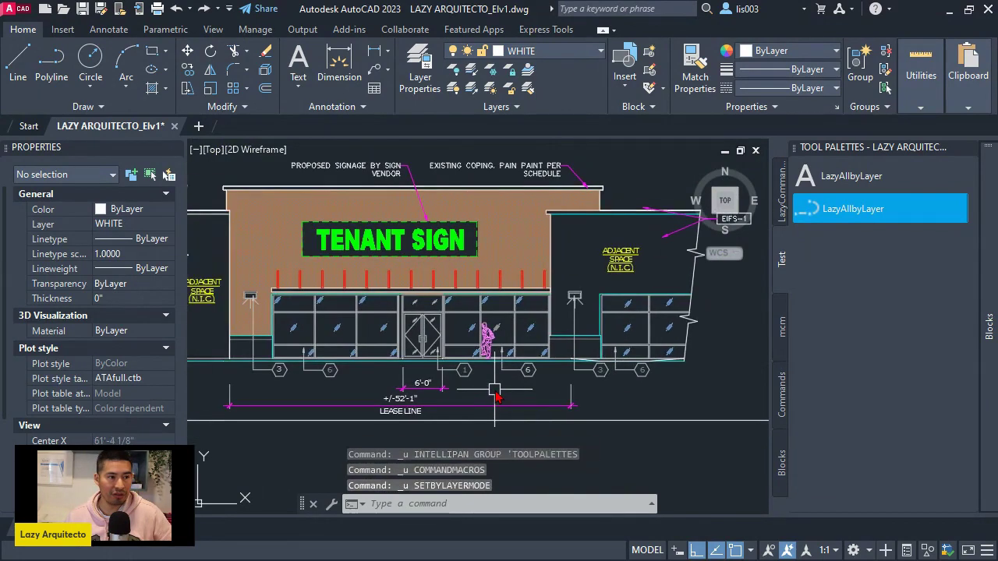
mouse_move(495, 389)
middle_down()
mouse_move(457, 336)
mouse_move(441, 334)
mouse_move(497, 353)
middle_up()
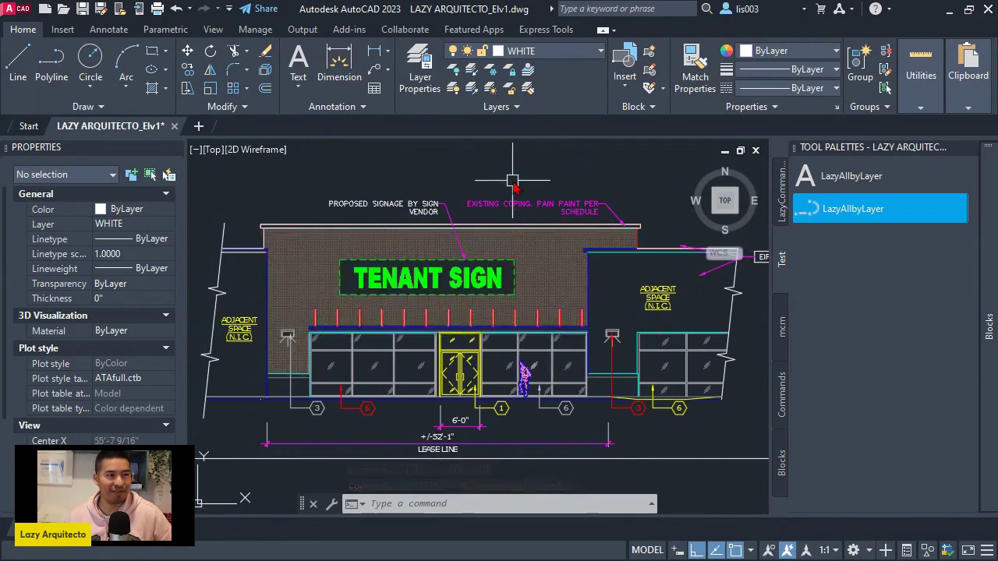
Inspect the properties of the existing coping note multileader and the person block in front of the storefront.
scroll(492, 203, up, 2)
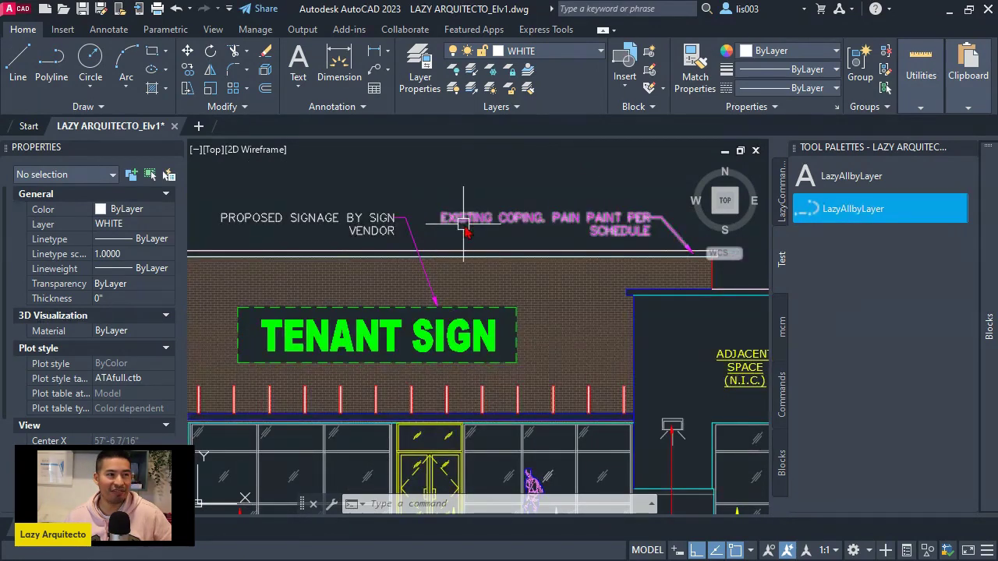
click(464, 223)
scroll(421, 225, down, 4)
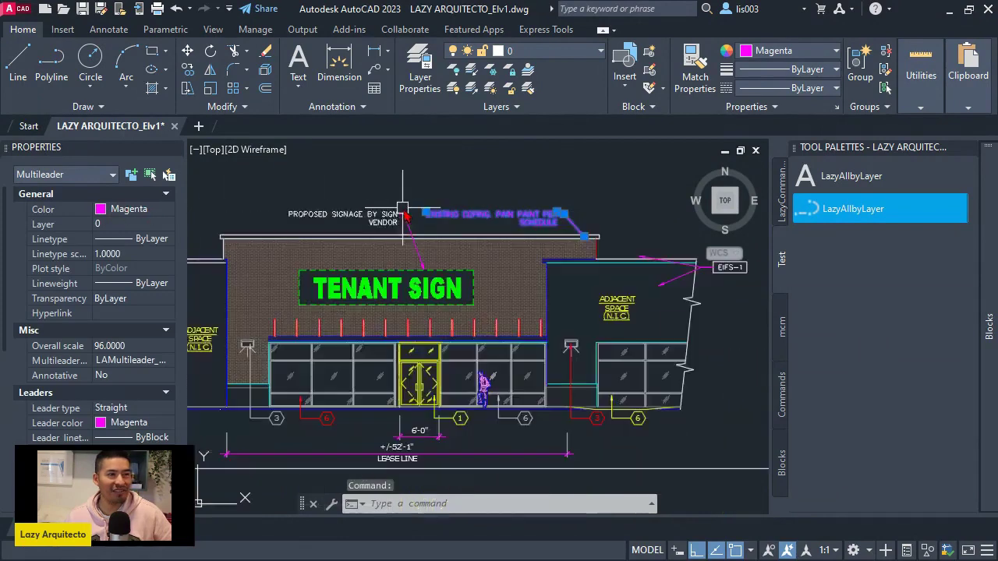
scroll(429, 282, up, 2)
key(ctrl+z)
key(Escape)
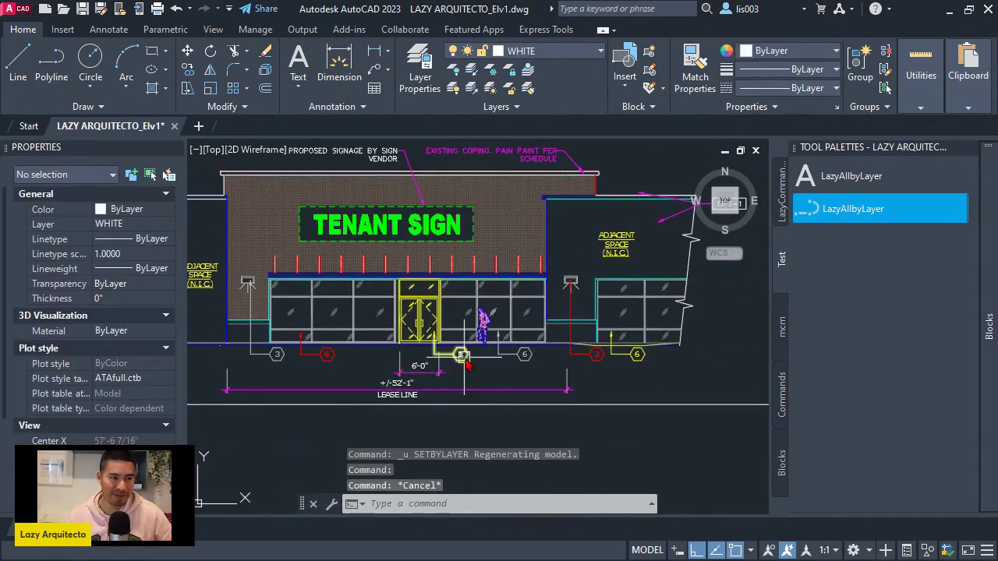
mouse_move(470, 364)
middle_down()
mouse_move(493, 385)
mouse_move(518, 391)
mouse_move(521, 377)
middle_up()
scroll(528, 341, up, 4)
click(528, 341)
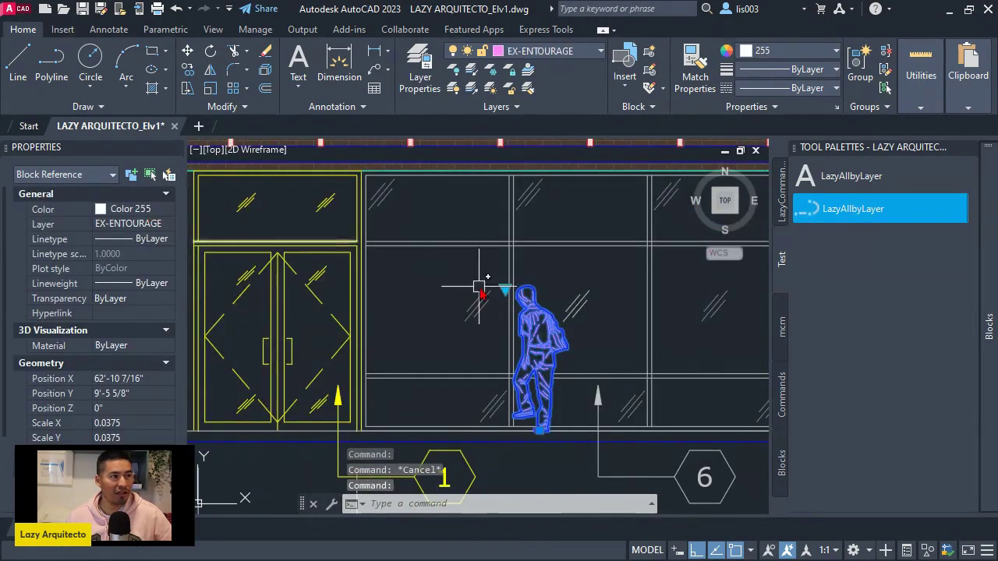
scroll(565, 380, up, 4)
key(Escape)
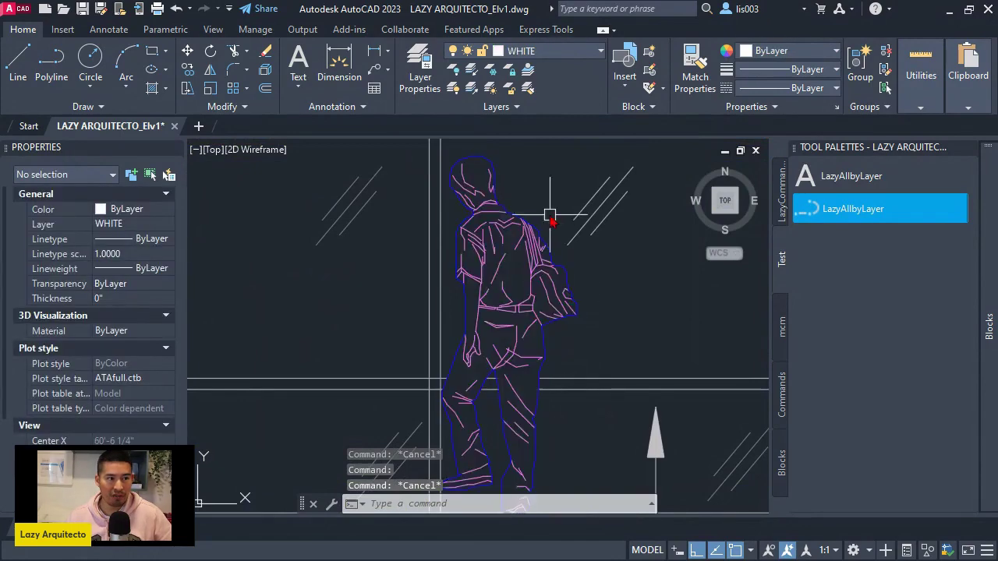
Run the new LazyAllbyLayer macro, the lower of the two tools with that name, on the whole drawing.
scroll(545, 212, down, 5)
scroll(543, 210, down, 6)
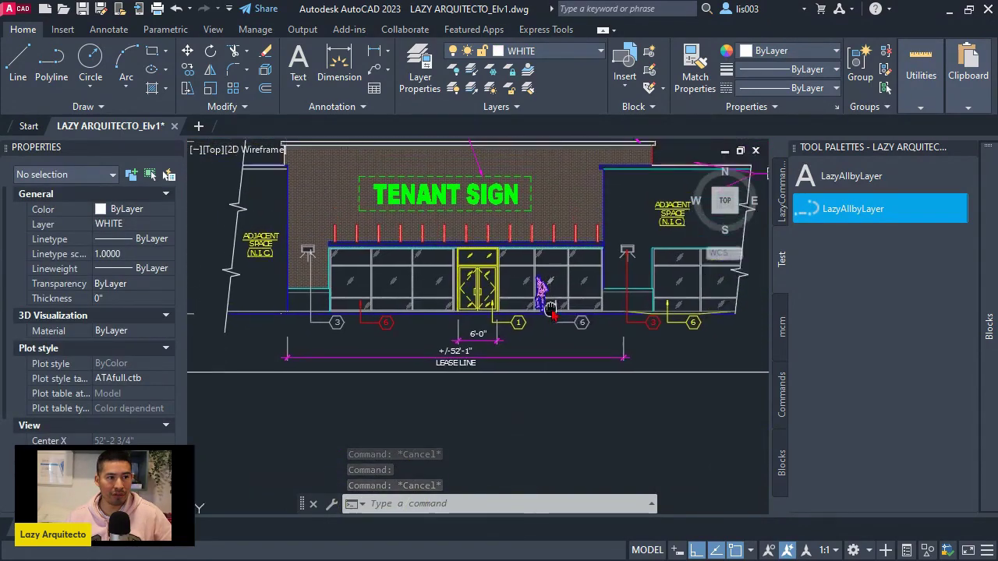
mouse_move(535, 290)
middle_down()
mouse_move(555, 374)
mouse_move(544, 372)
middle_up()
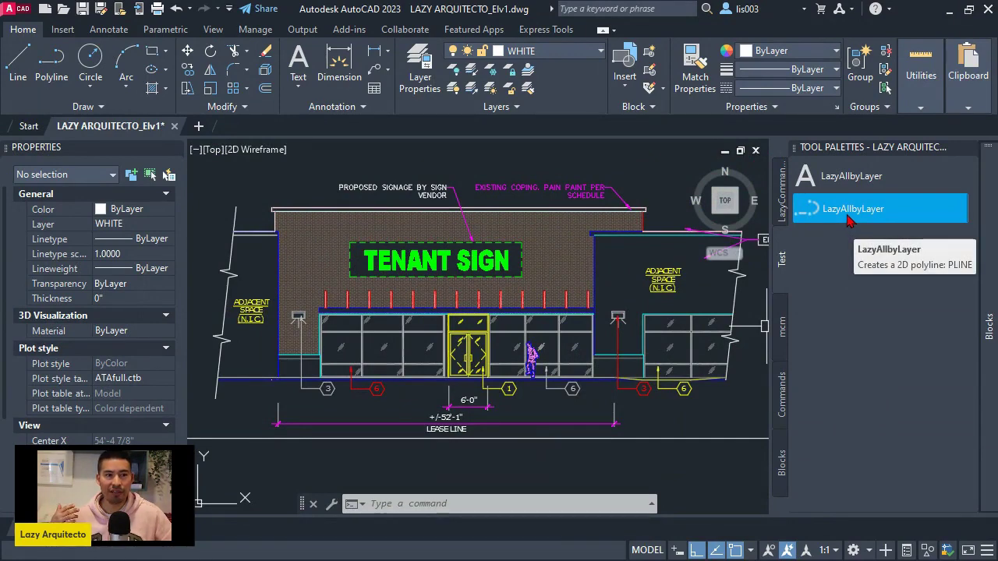
click(849, 221)
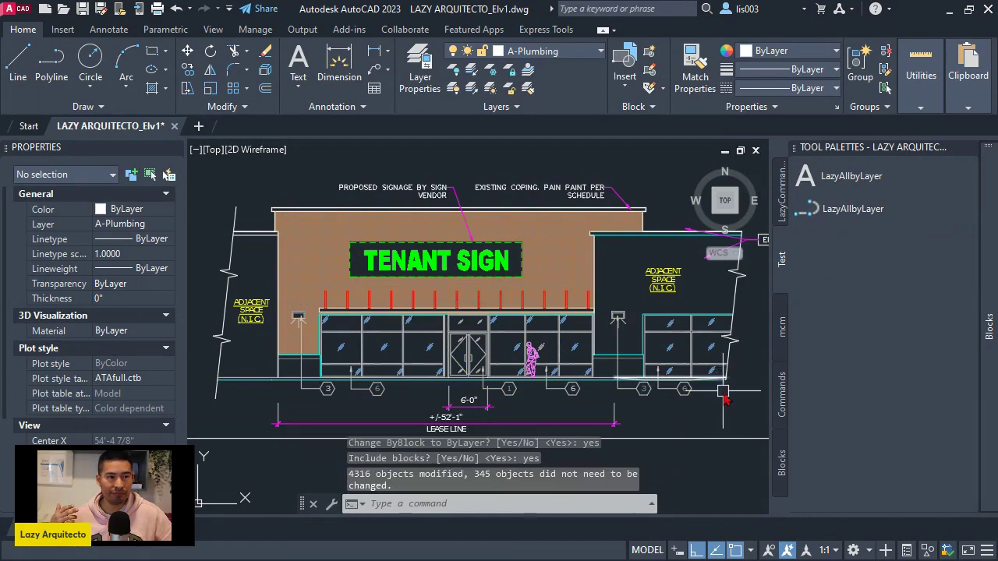
mouse_move(691, 440)
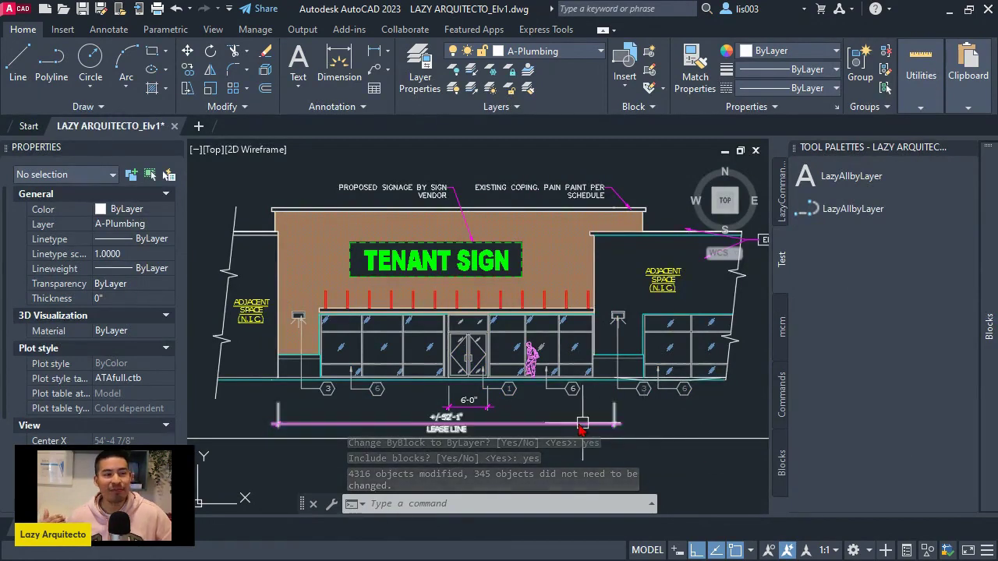
Examine the elevation's colours, the keynote 1 multileader's properties, the person block and the coping note.
scroll(538, 404, up, 3)
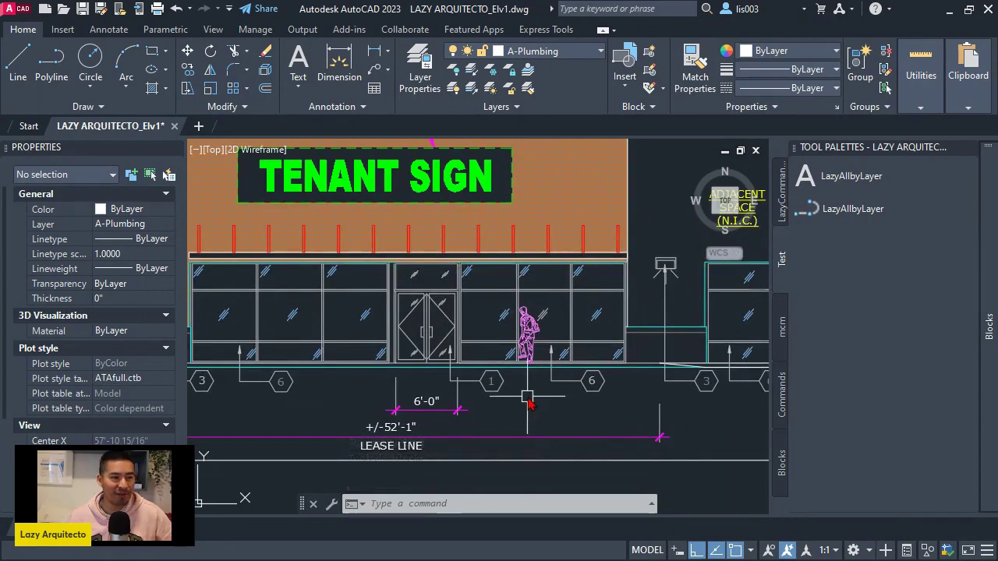
scroll(528, 401, down, 3)
click(499, 387)
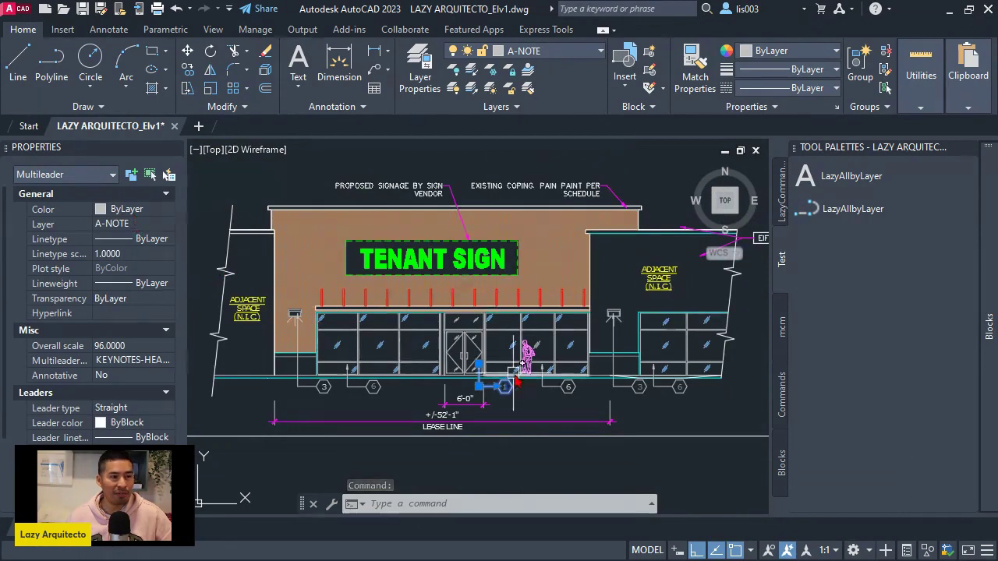
scroll(530, 357, up, 6)
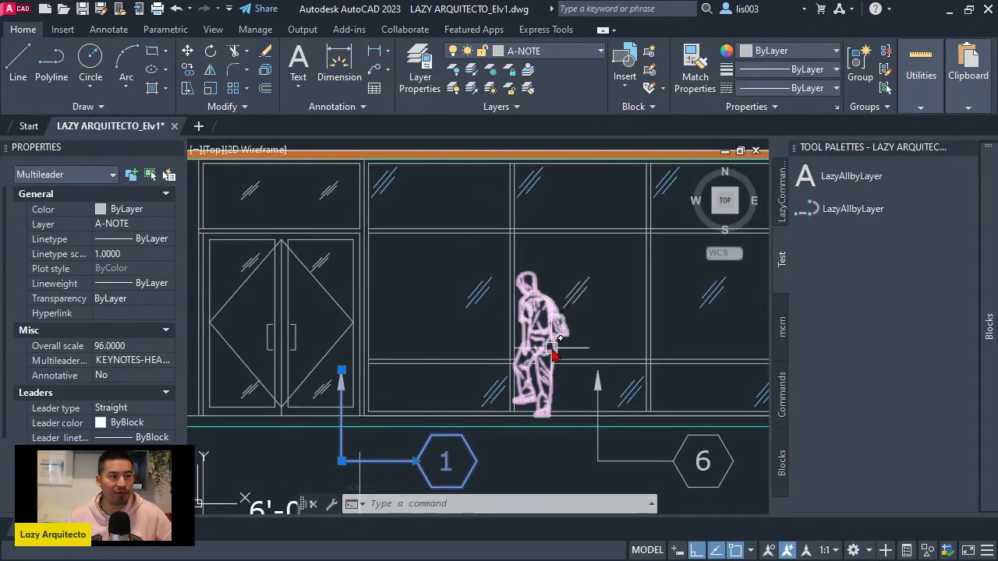
scroll(552, 328, down, 6)
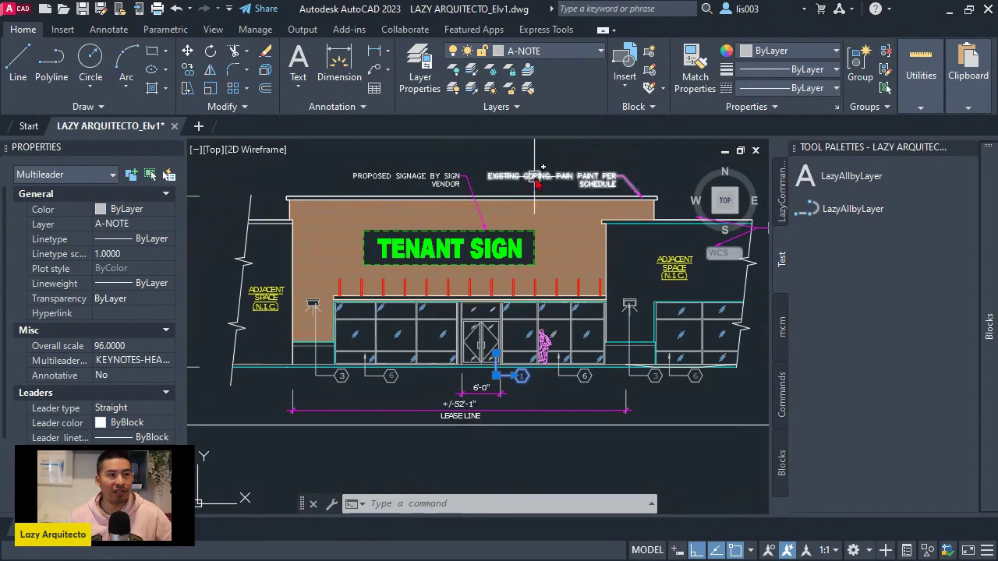
middle_drag(606, 331, 557, 366)
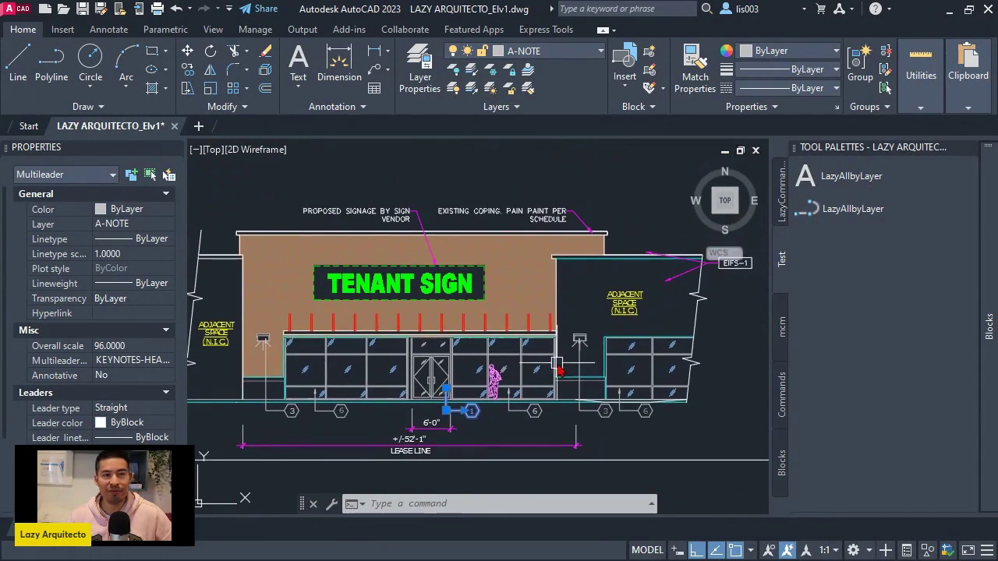